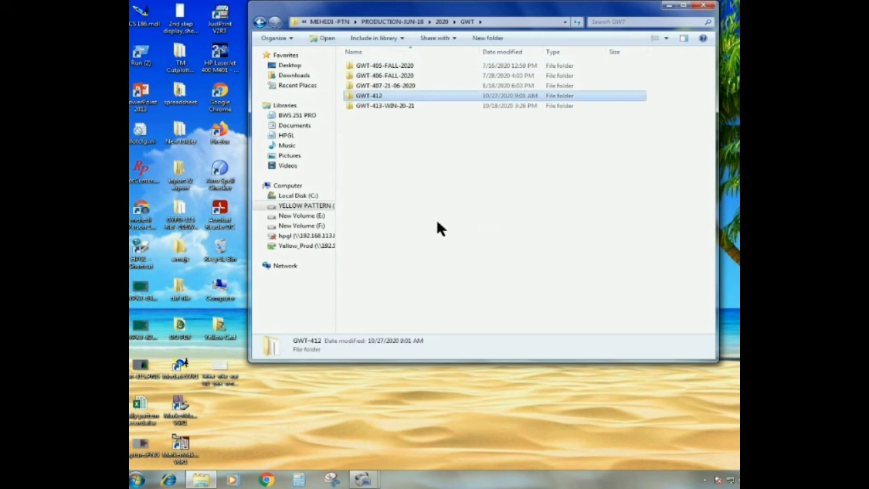
- Rename the GWT-412 folder to GWT-412-WIN-20-21
right_click(364, 98)
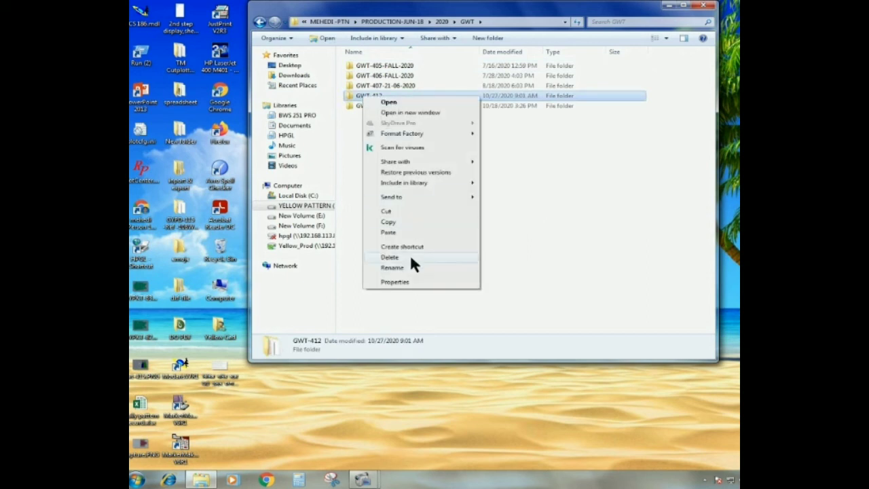
left_click(398, 269)
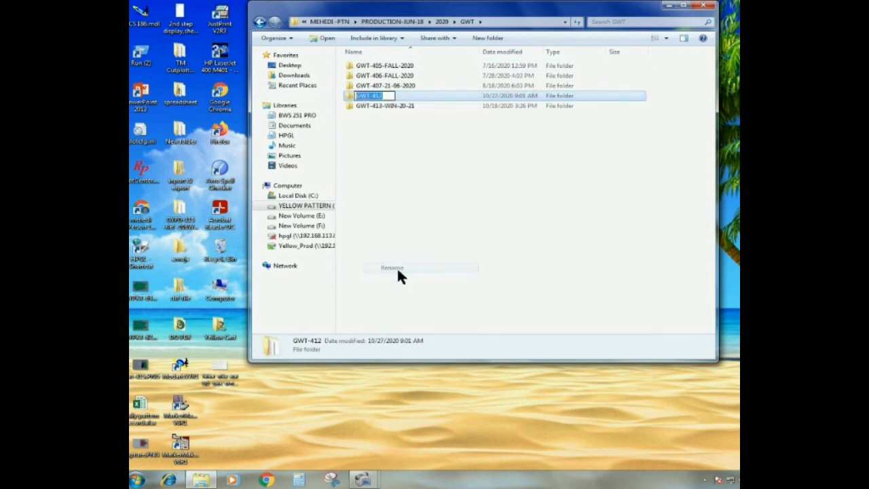
left_click(385, 96)
type("-WIN")
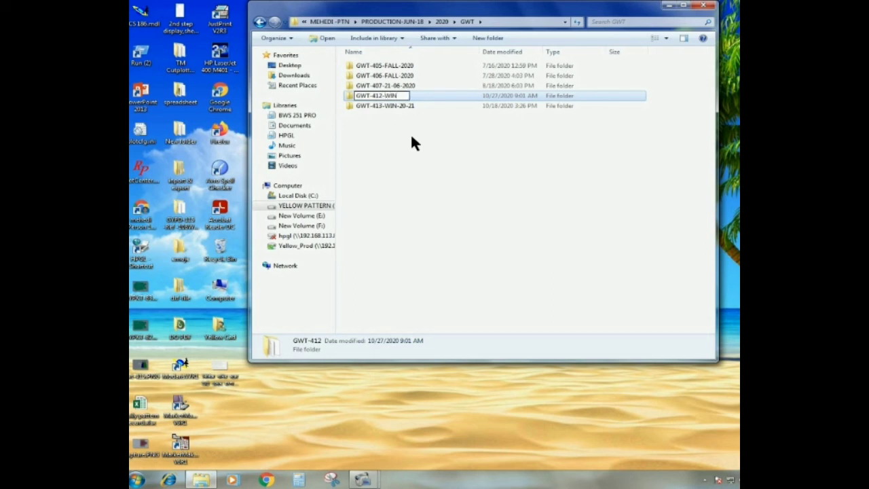
type("-20-21")
left_click(425, 174)
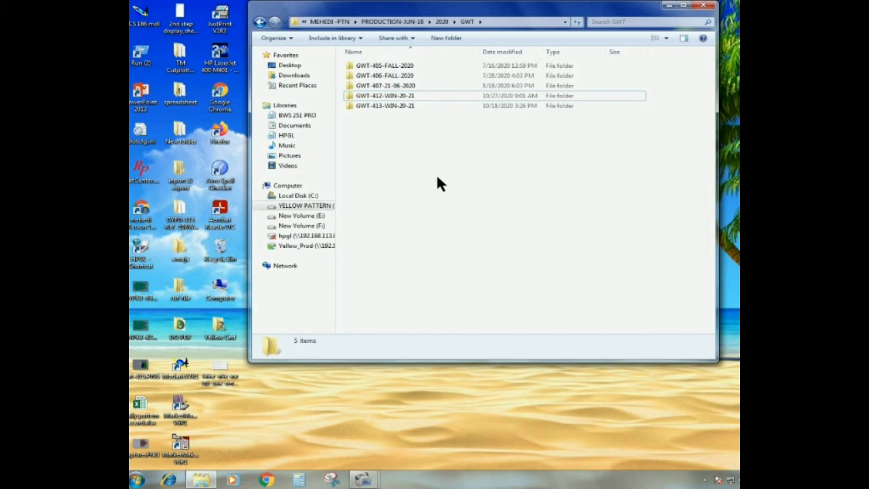
- Open the GWT412.mdl model from the GWT-412-WIN-20-21 folder in Modaris, maximize the window and show all its sheets
double_click(404, 99)
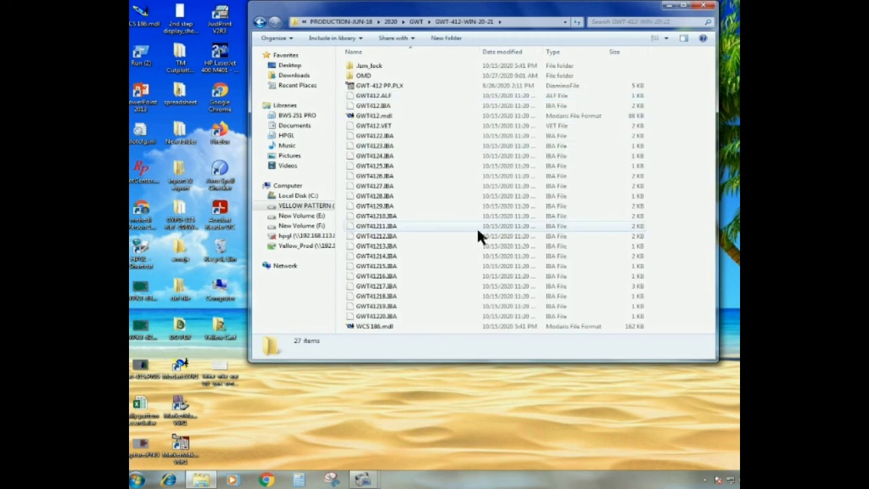
left_click(370, 119)
double_click(372, 118)
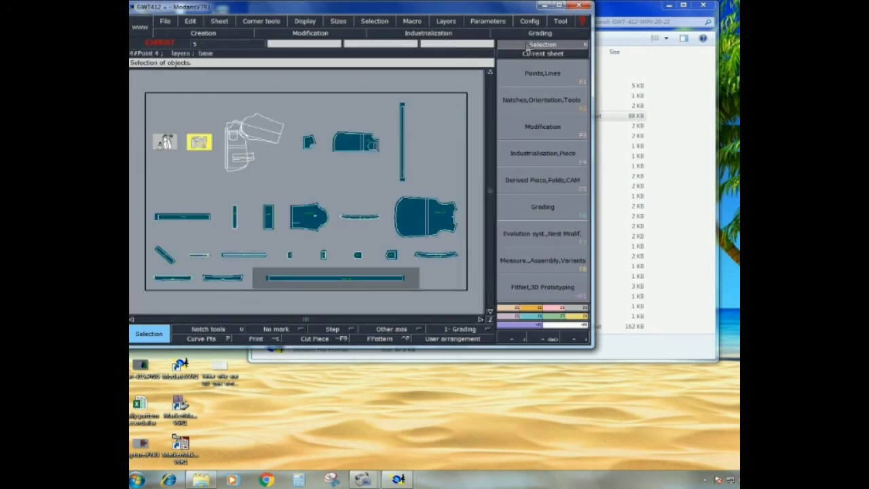
left_click(560, 6)
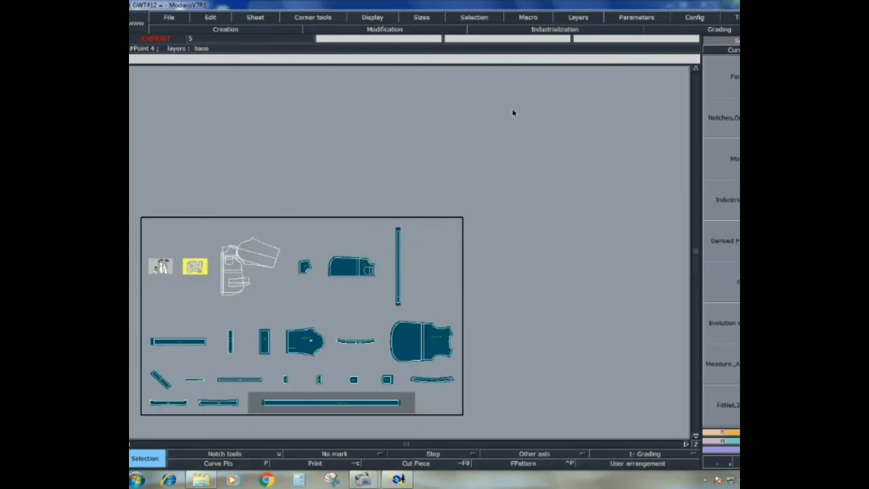
key("8")
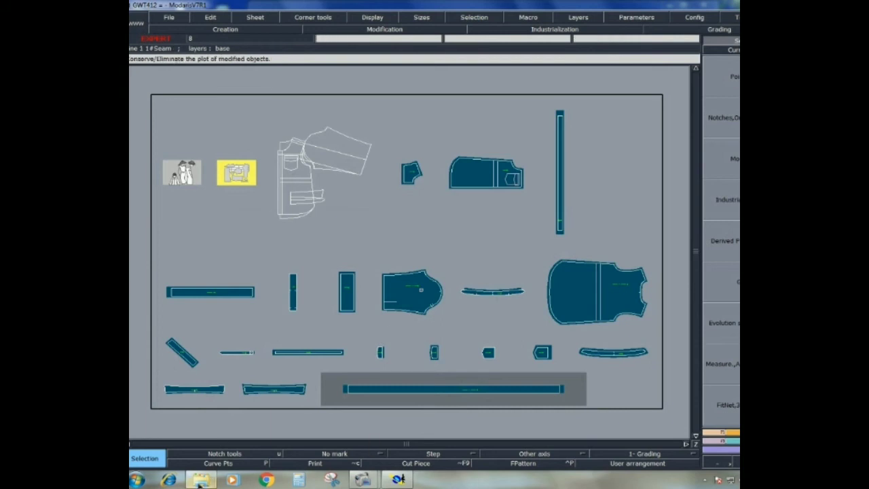
- Switch to File Explorer and delete all files and folders inside the GWT-412-WIN-20-21 folder
mouse_move(201, 481)
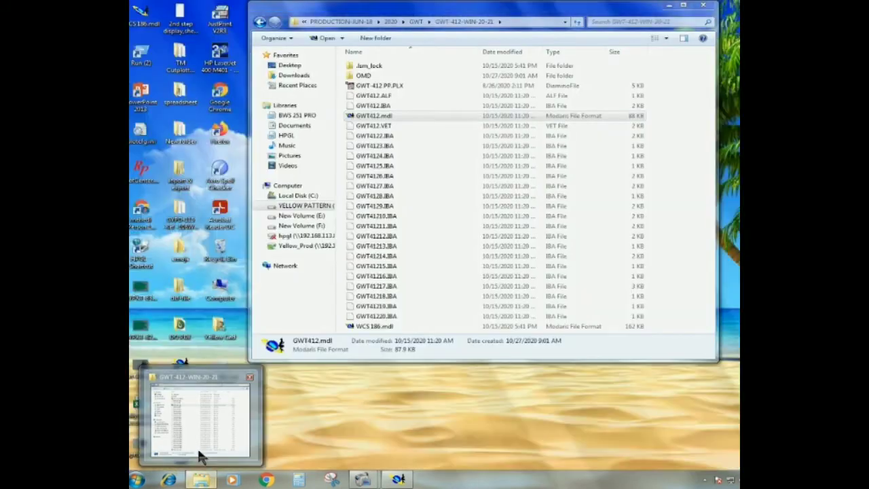
left_click(200, 459)
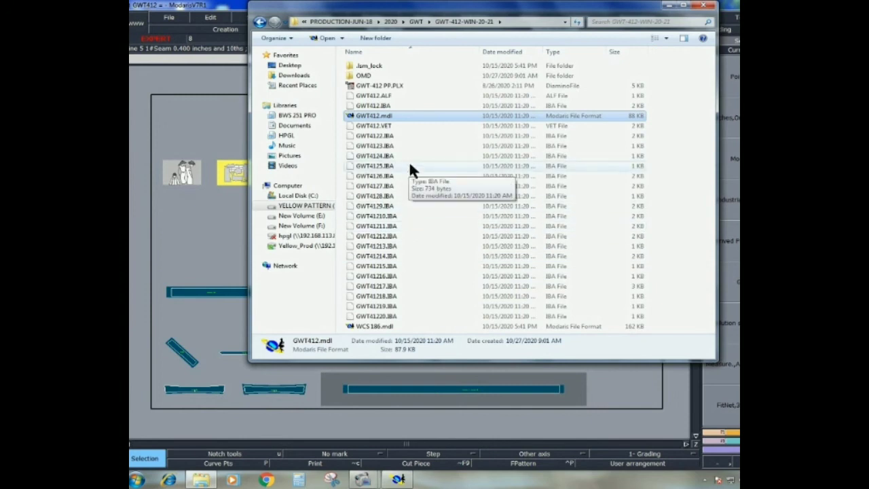
key("ctrl+a")
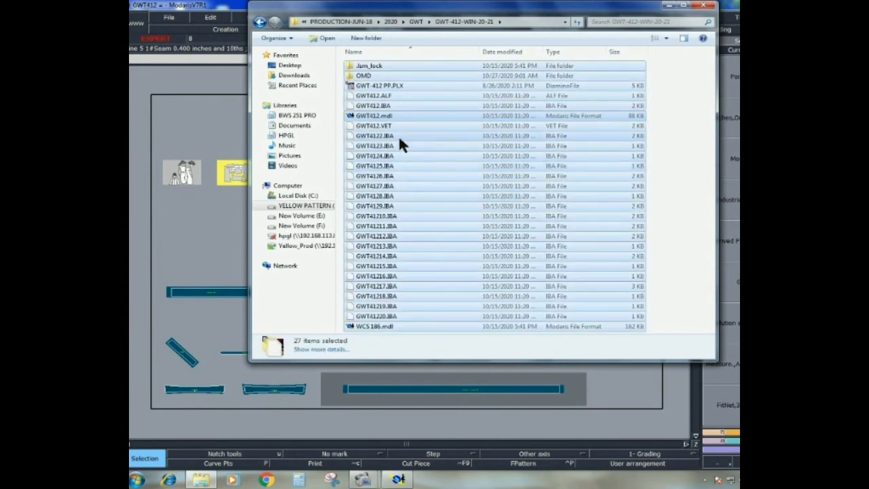
right_click(400, 138)
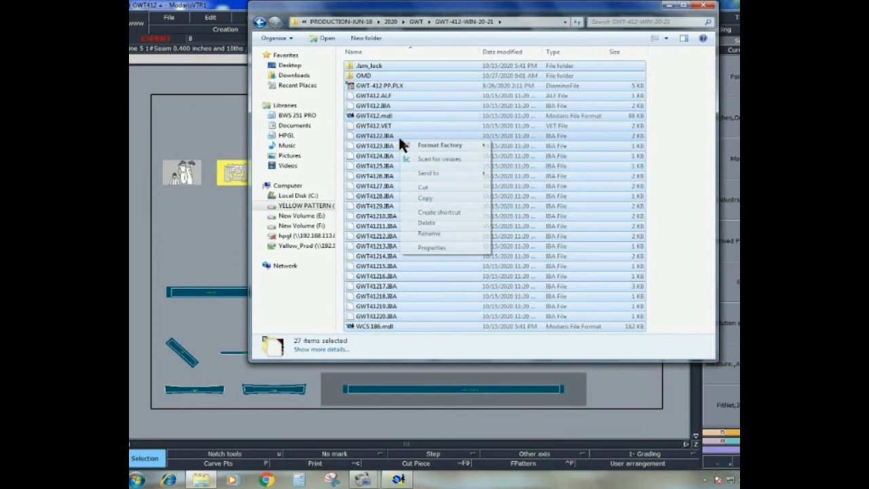
left_click(433, 223)
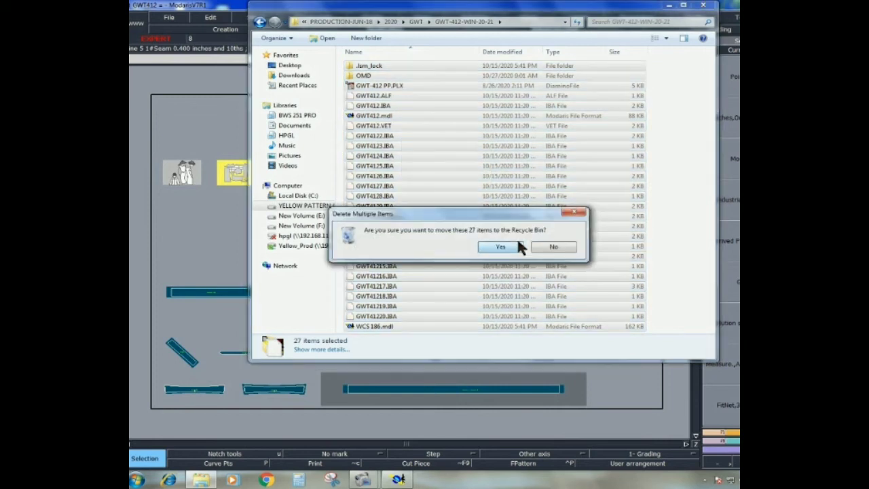
left_click(498, 246)
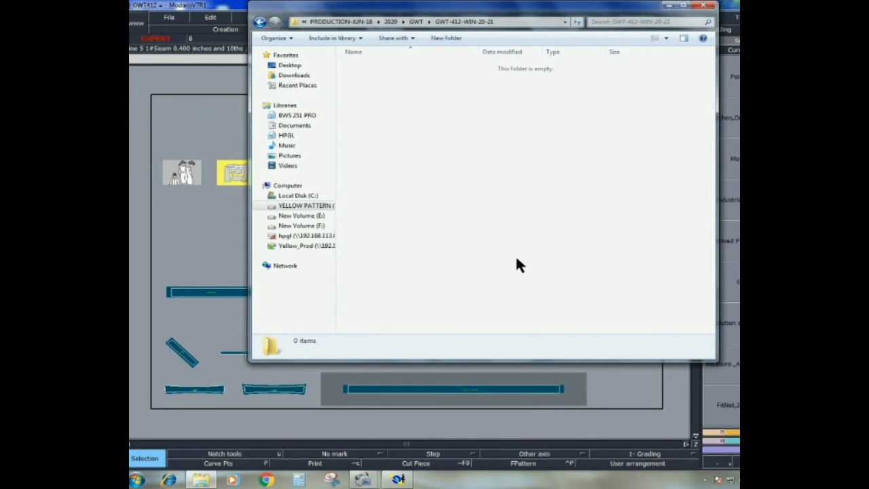
- Switch to Modaris and set all access paths to the 2020/GWT/GWT-412-WIN-20-21 folder
left_click(213, 114)
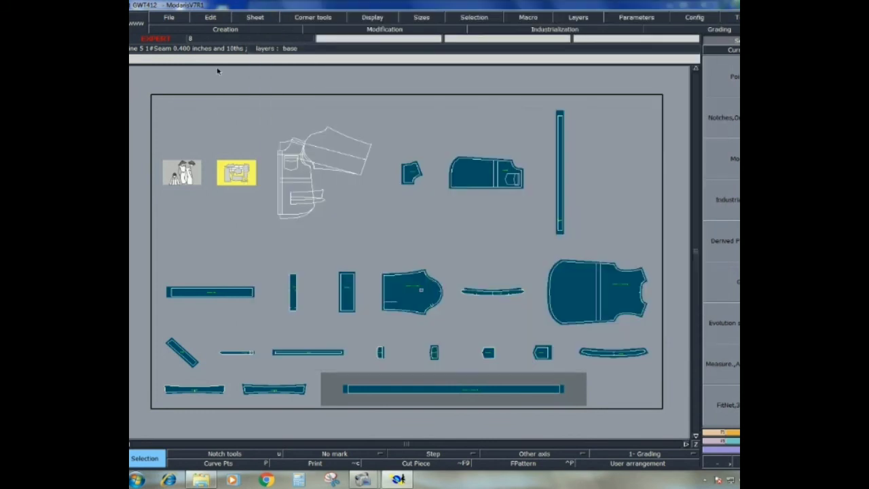
left_click(173, 18)
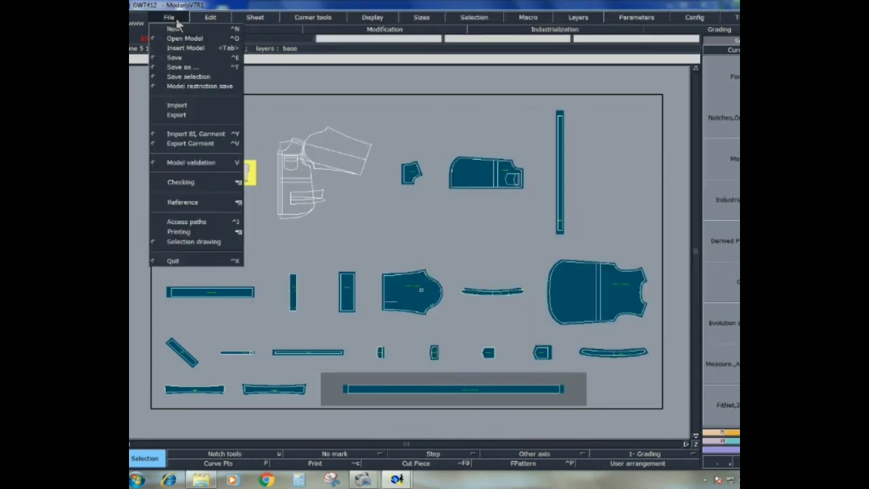
left_click(193, 221)
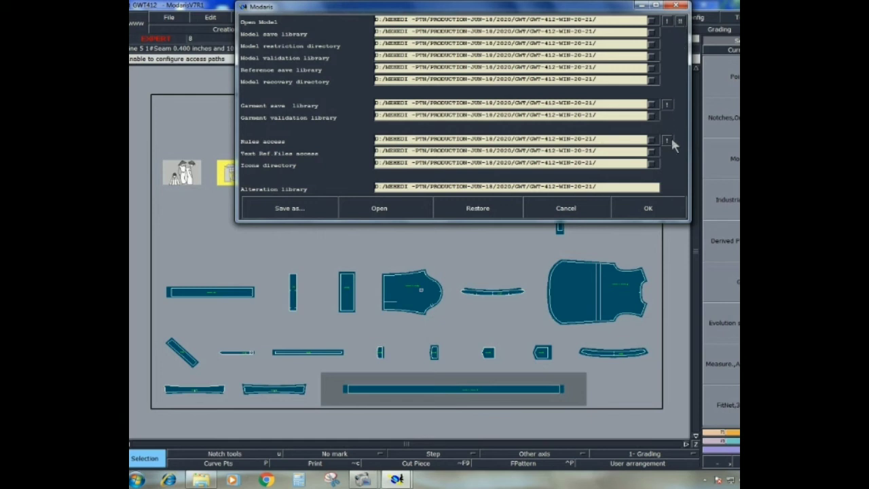
left_click(647, 210)
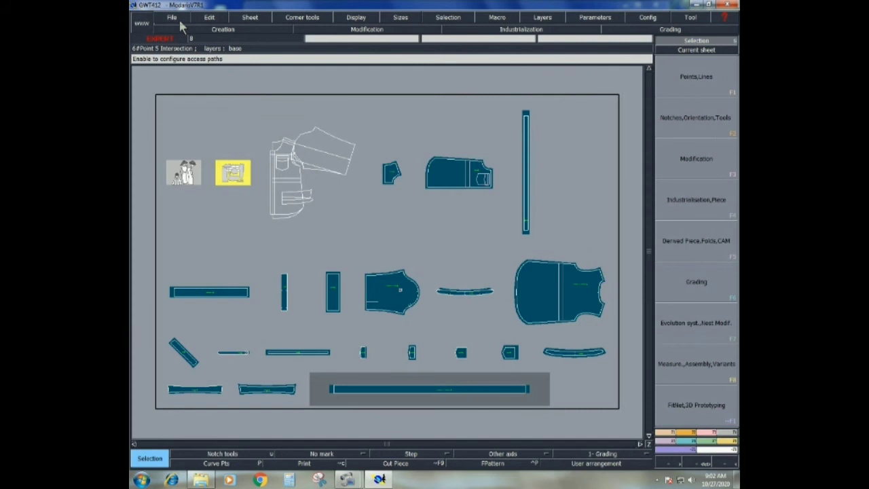
- Save the GWT412 model in its save library, continuing past the anomaly warning
left_click(171, 18)
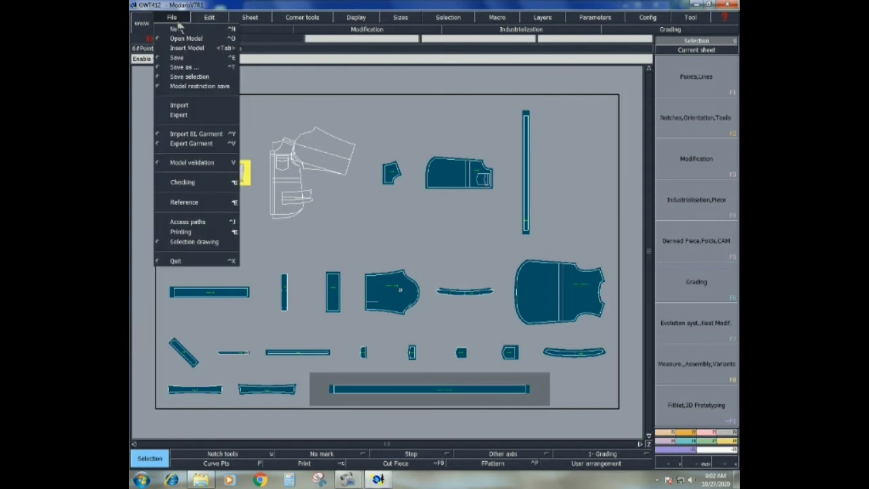
left_click(178, 57)
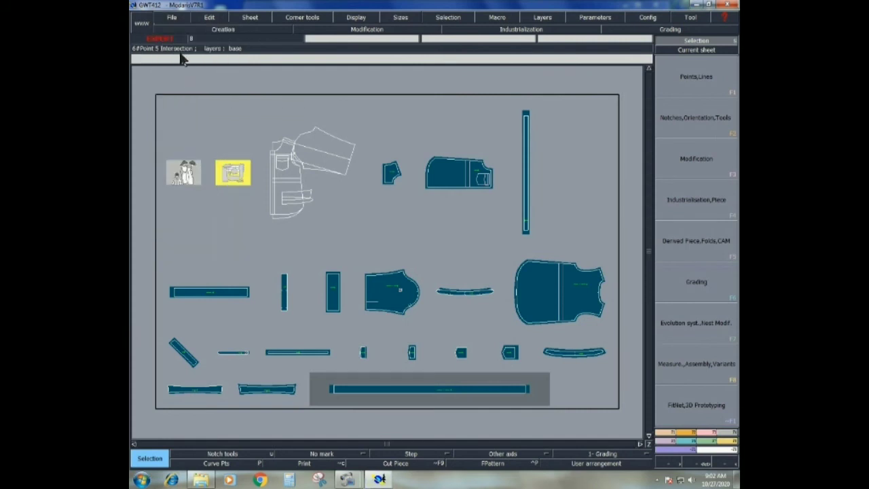
left_click(172, 18)
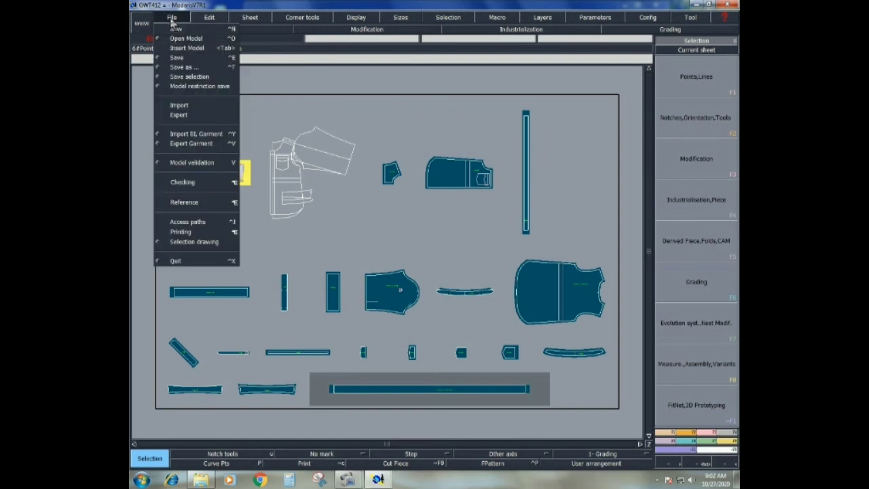
left_click(178, 58)
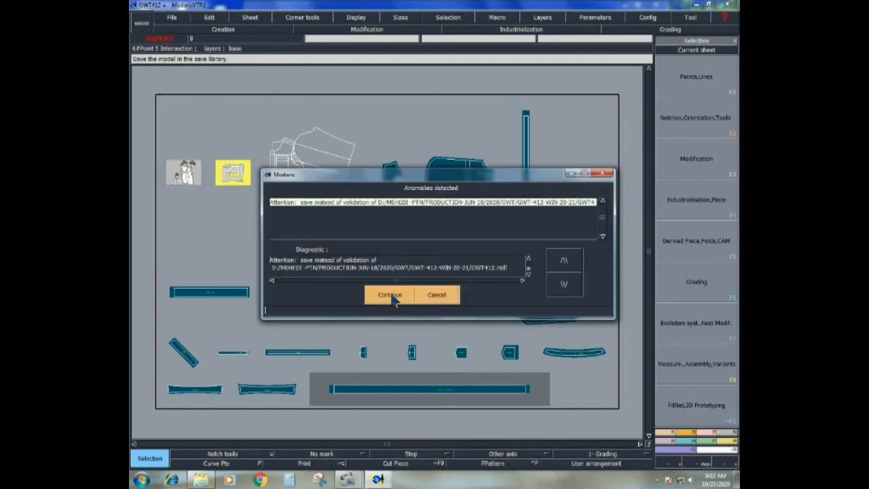
left_click(393, 297)
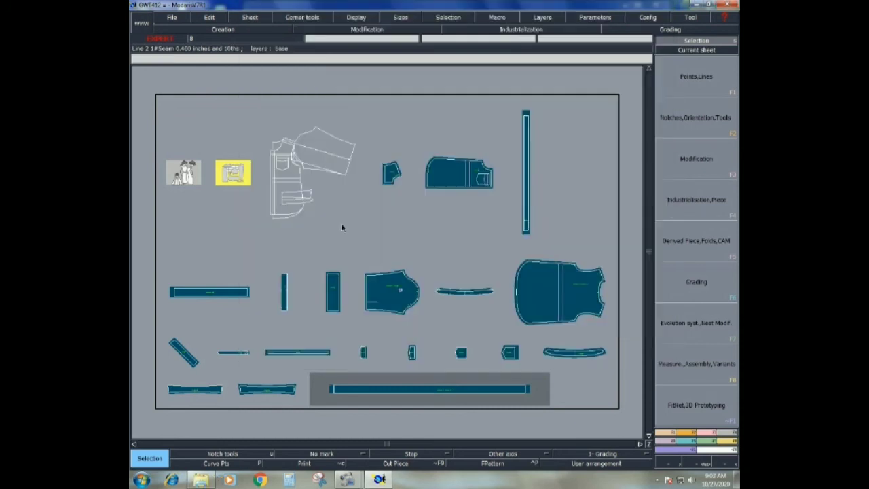
- Validate the GWT412 model, check the generated files in the GWT-412-WIN-20-21 folder and minimize that folder window
left_click(173, 19)
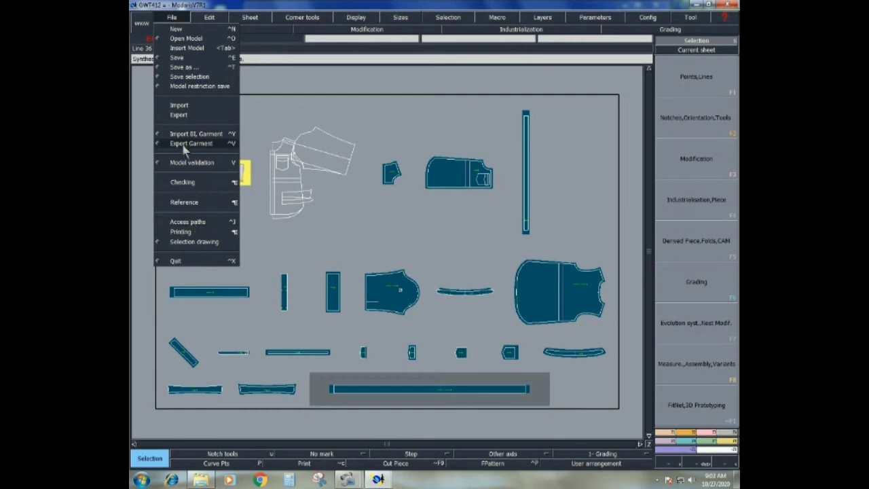
left_click(184, 162)
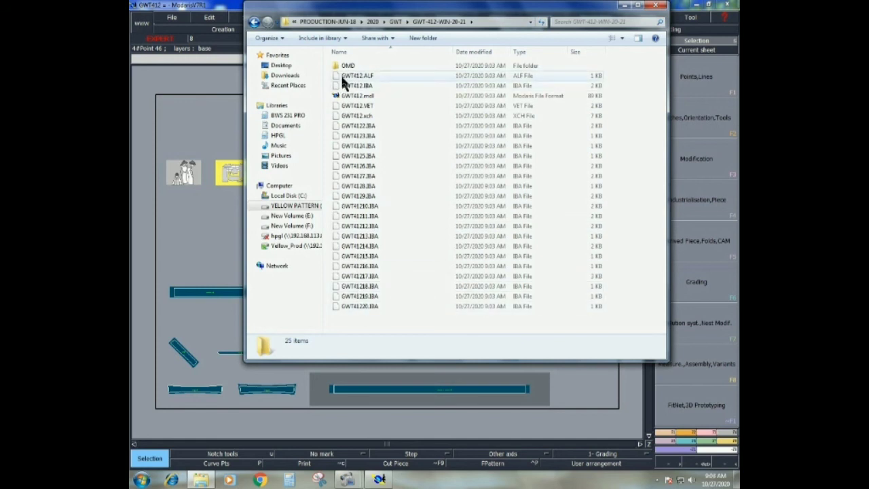
left_click(625, 5)
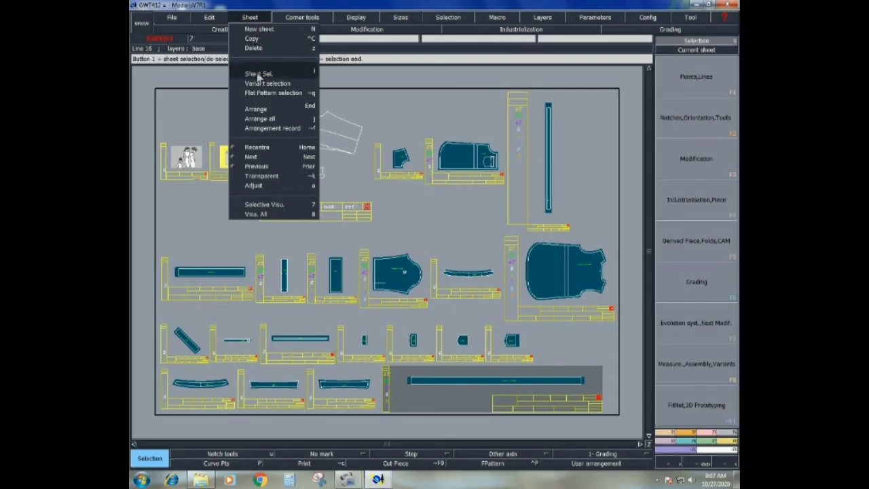
- Select the FR YOKE X2, FR X2 and BK X2 sheets, display only those, and make the BK X2 sheet current
left_click(258, 75)
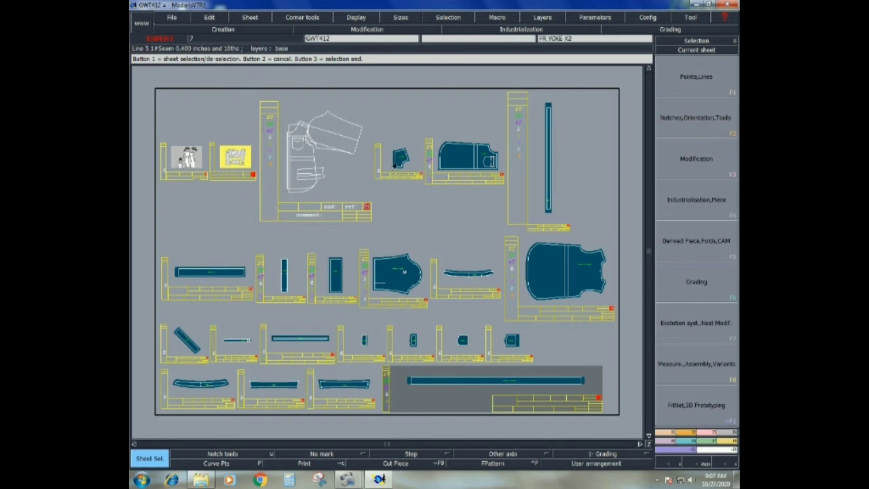
left_click(395, 165)
left_click(468, 165)
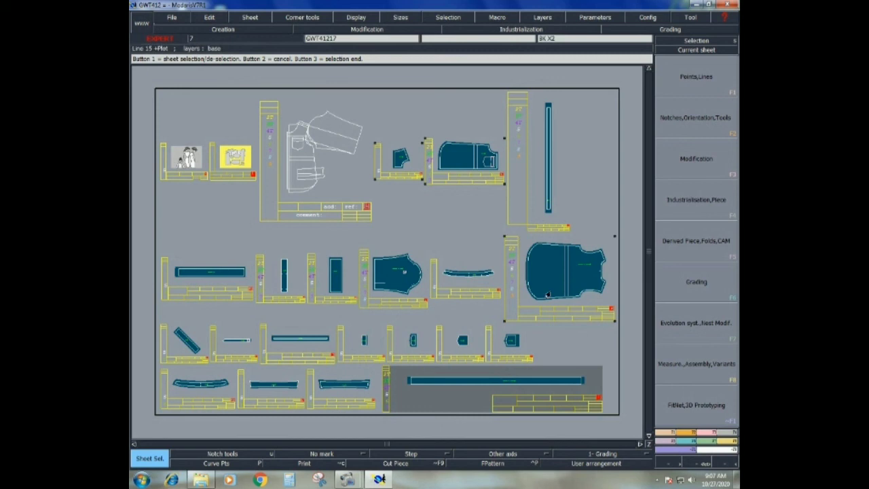
right_click(180, 213)
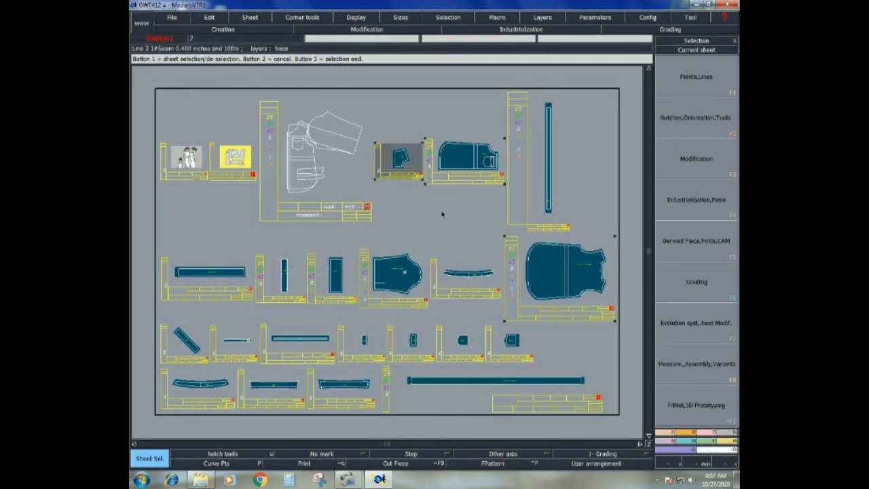
right_click(467, 165)
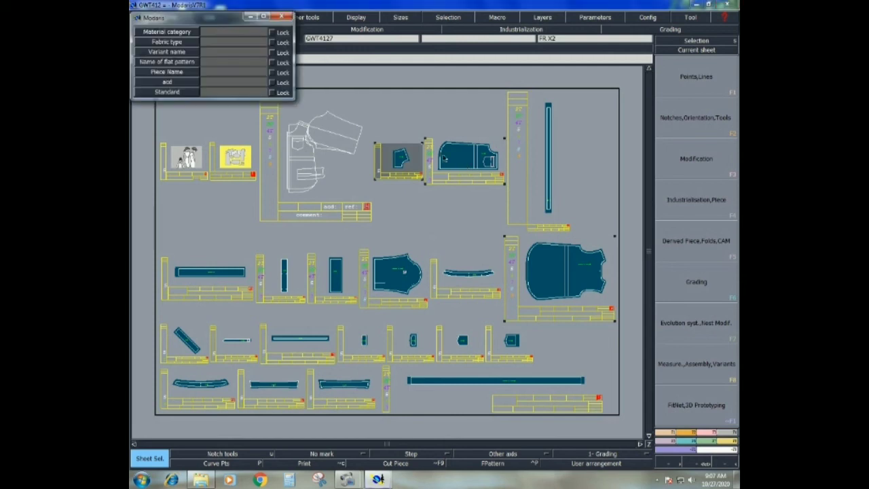
left_click(402, 162)
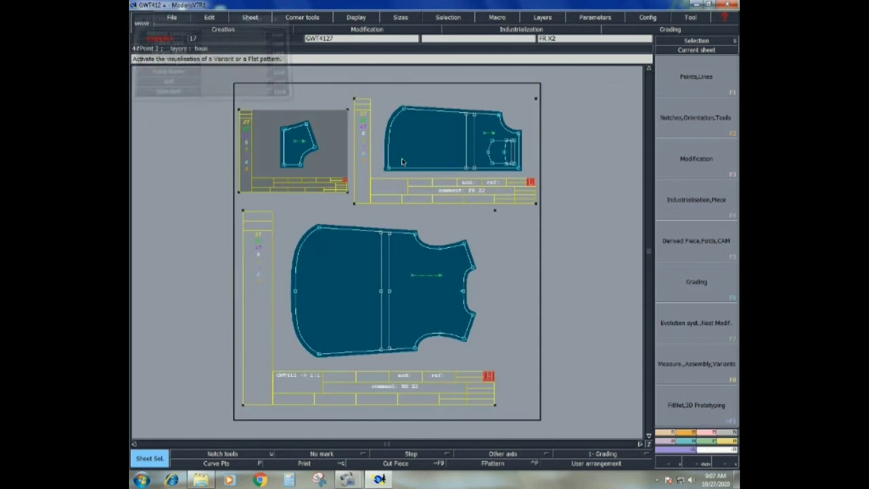
left_click(488, 253)
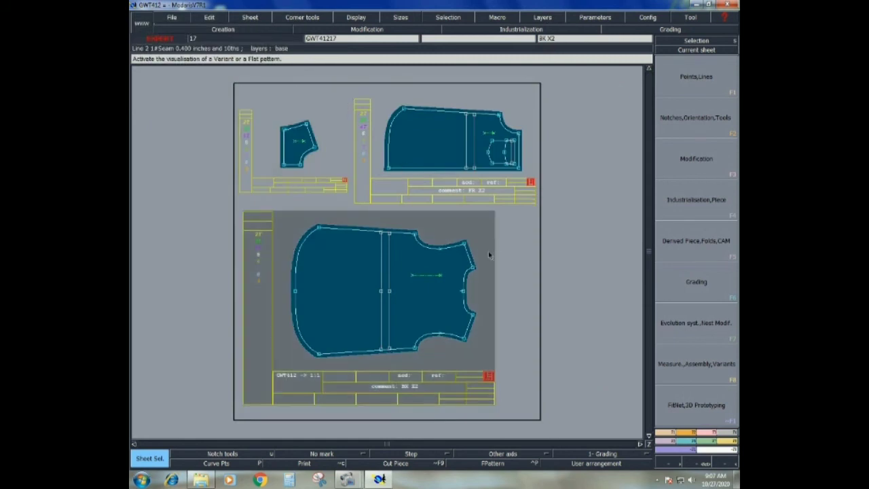
- Marry the FR YOKE X2 piece onto the front piece FR X2 along their shared yoke seam
left_click(730, 443)
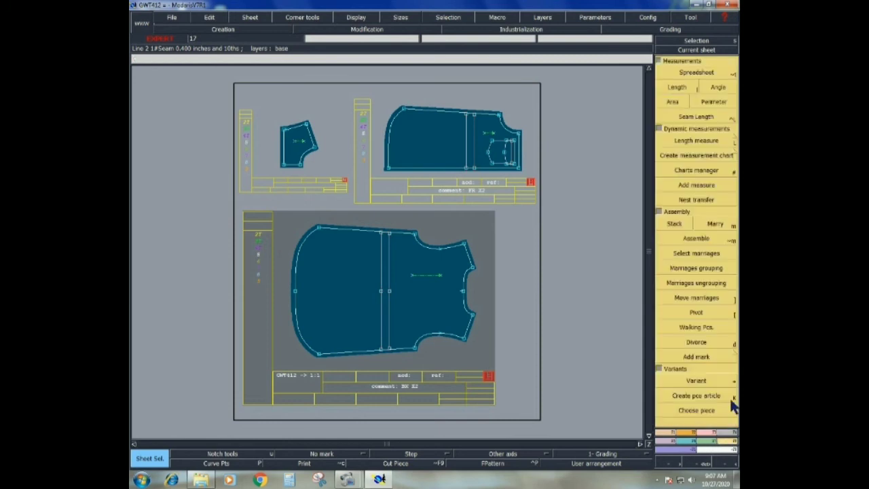
left_click(714, 224)
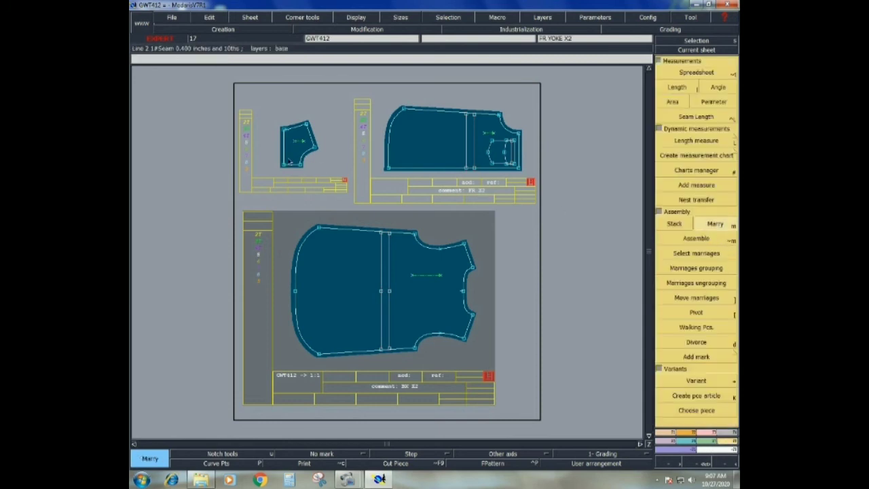
left_click(289, 162)
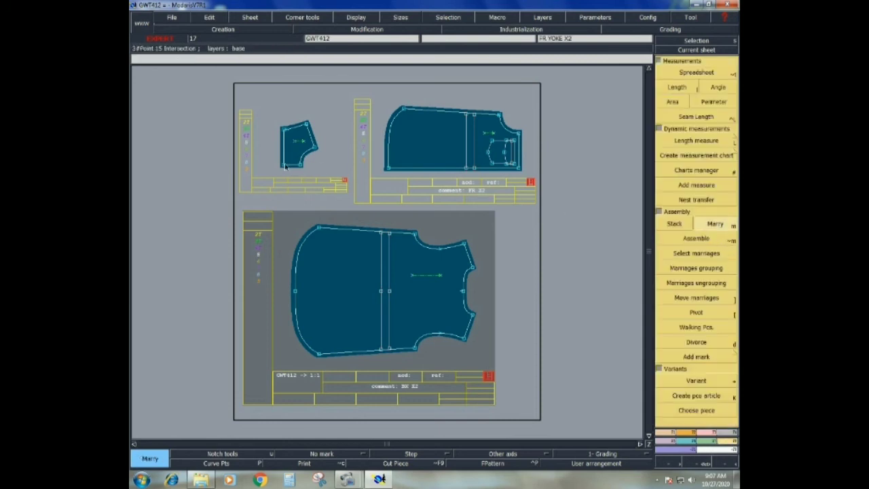
left_click(520, 171)
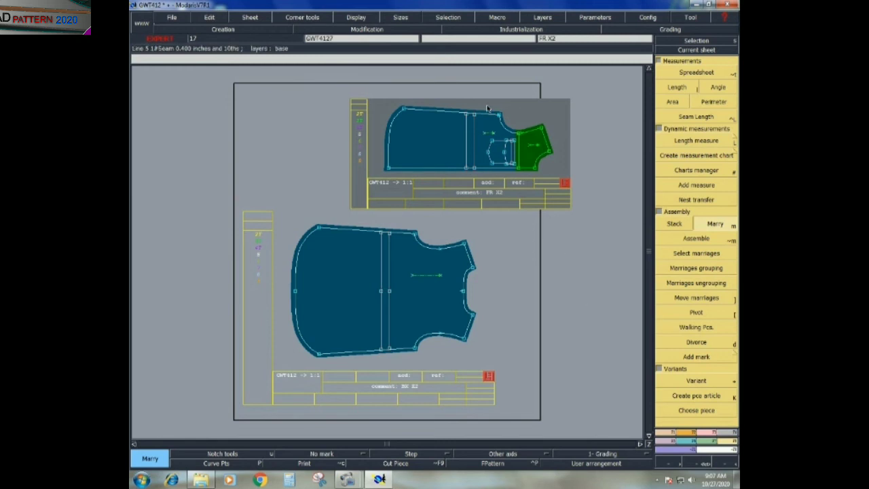
key("Return")
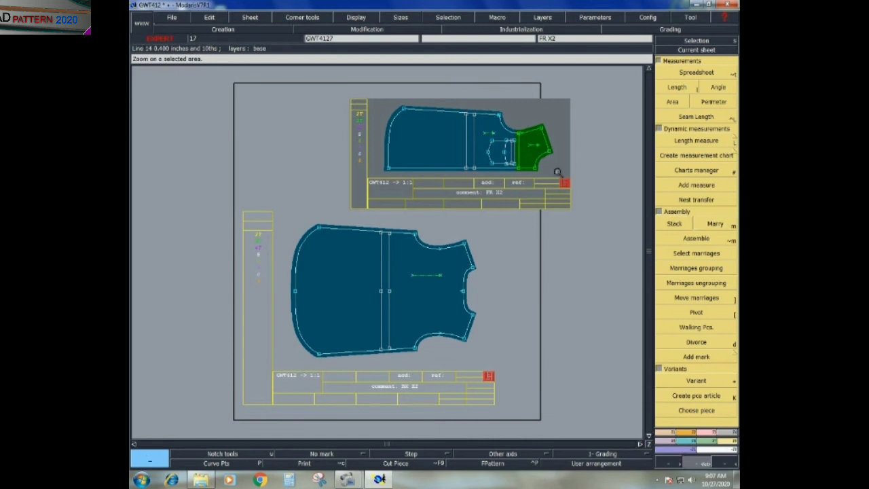
- Move the front yoke's centre-front neck point by ShiftX -0.250 inches and reapply the move after it is cancelled
left_click_drag(558, 173, 562, 185)
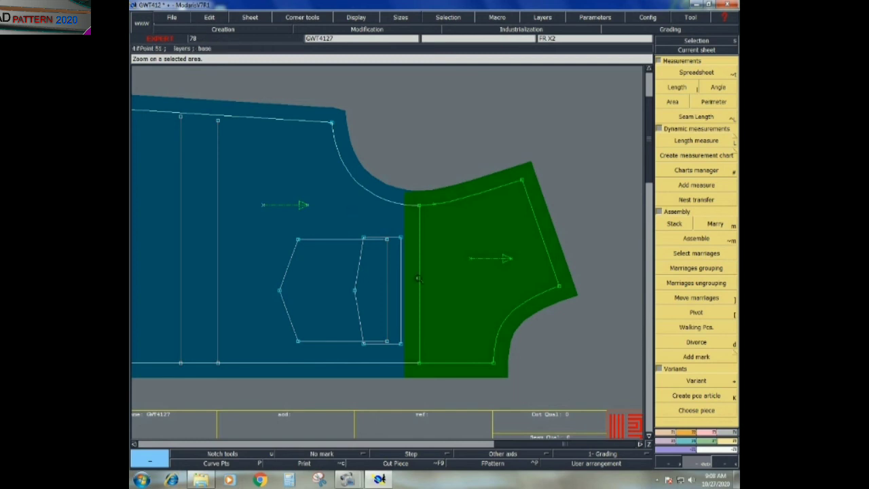
left_click(708, 432)
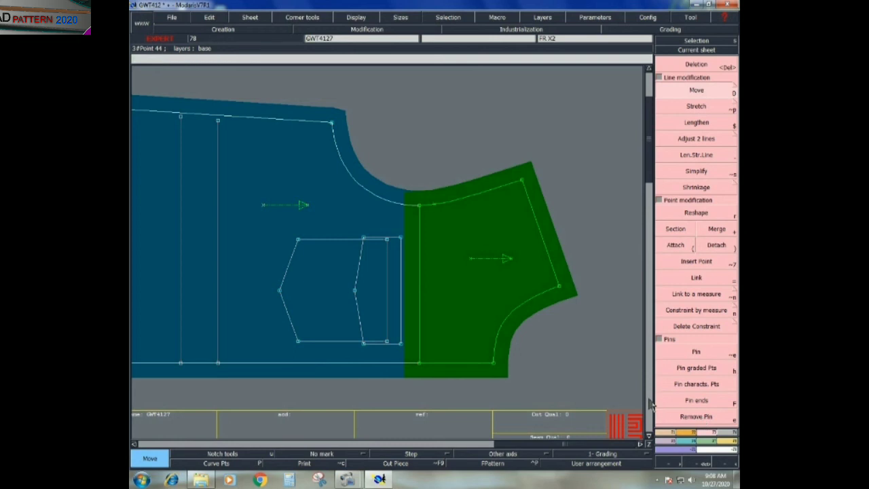
key("s")
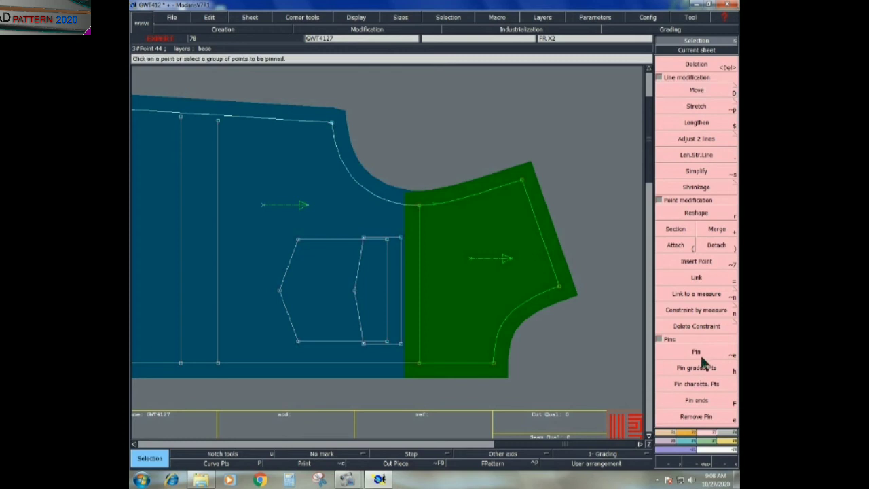
left_click(696, 91)
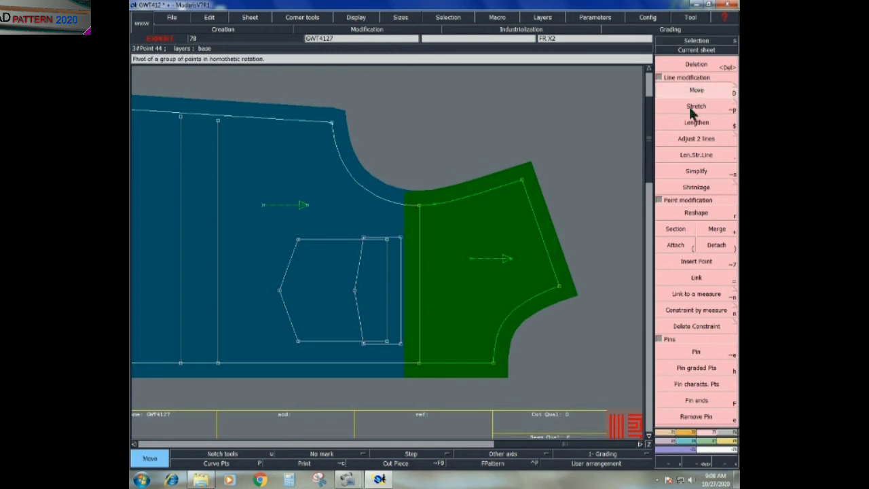
left_click(493, 363)
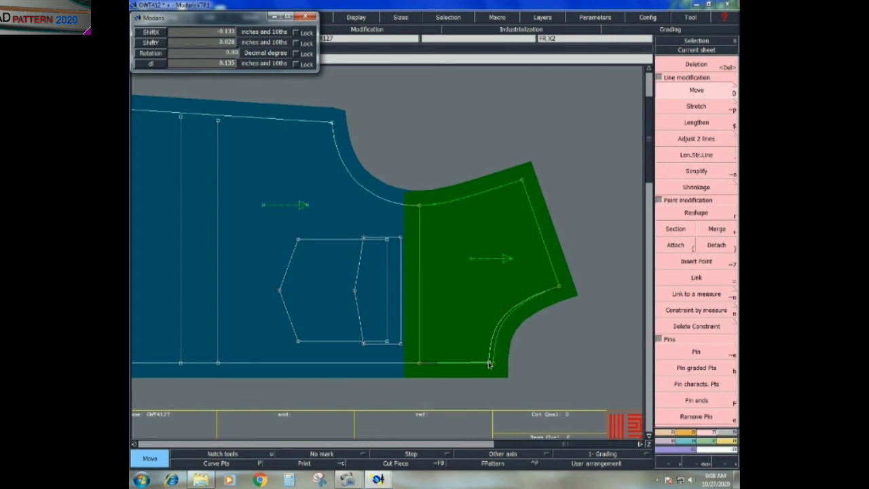
key("Down")
type("0.25")
key("Return")
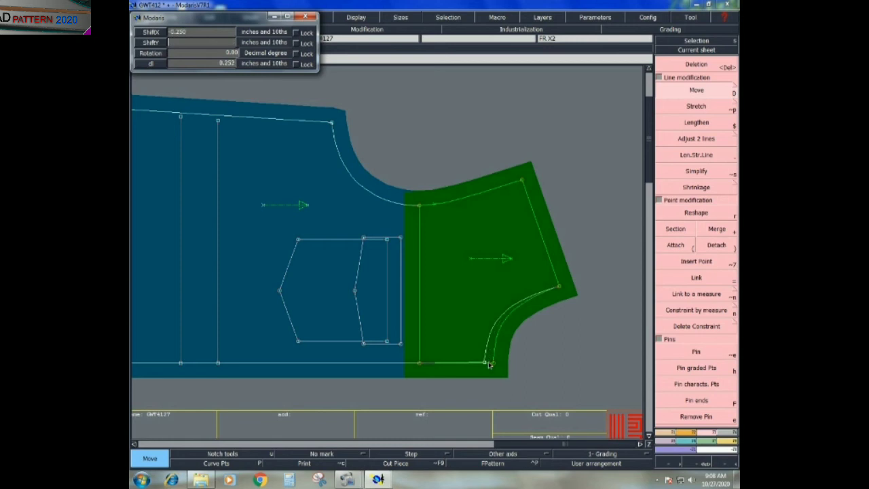
key("Return")
key("Return")
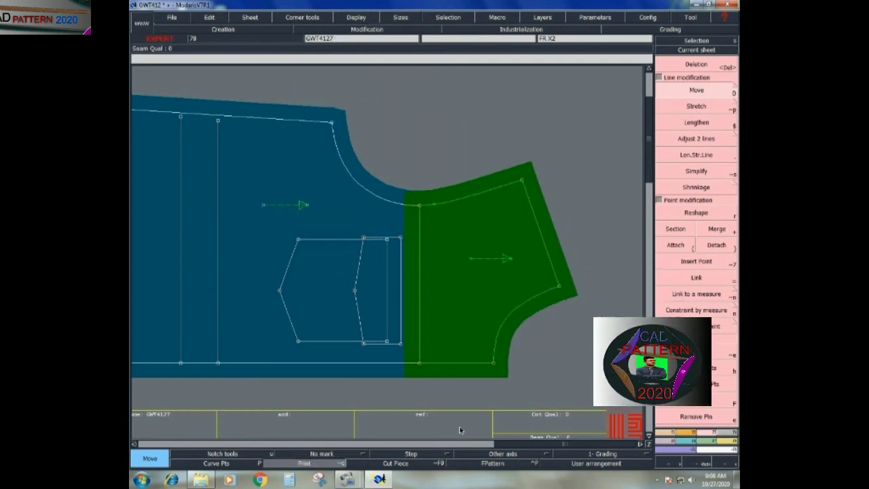
key("ctrl+w")
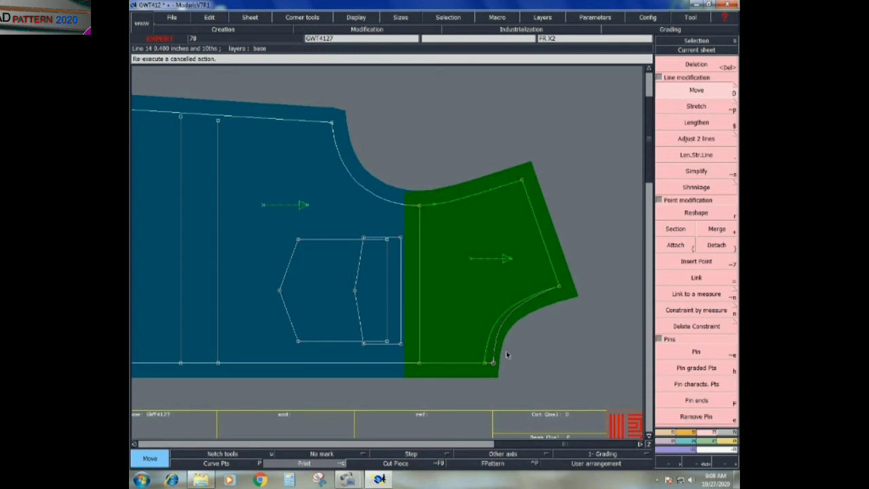
- Move the front yoke's neck point at the shoulder by ShiftX 0.000 and ShiftY -0.250 inches
left_click(560, 287)
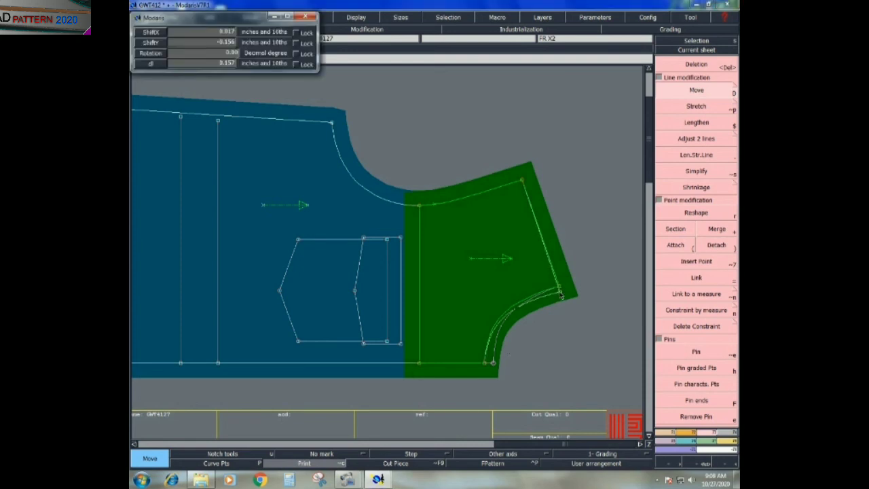
key("Down")
key("Down")
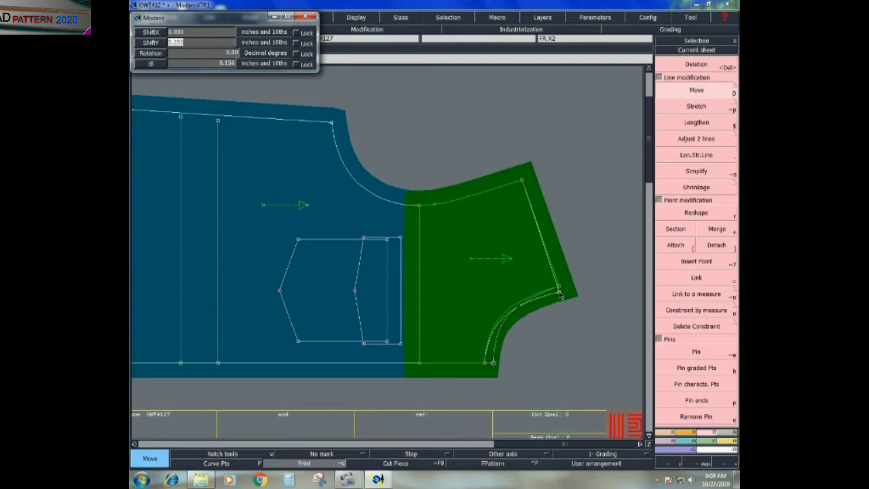
type(".25")
key("Down")
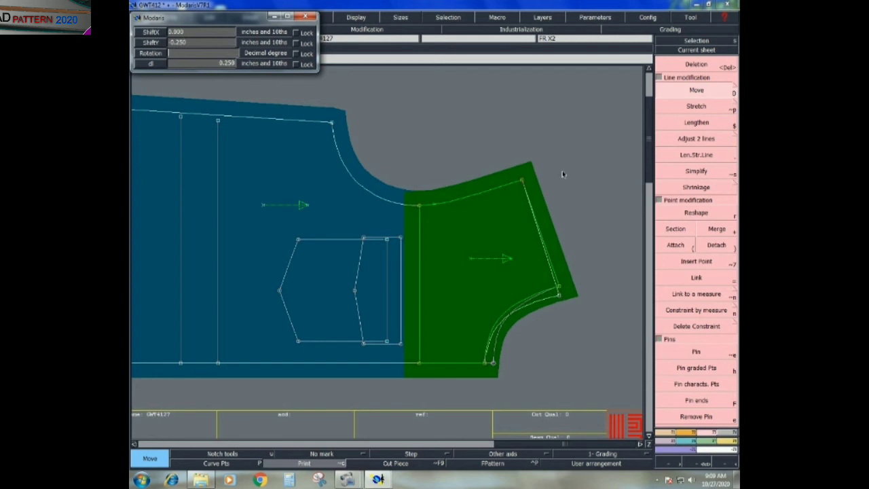
key("Return")
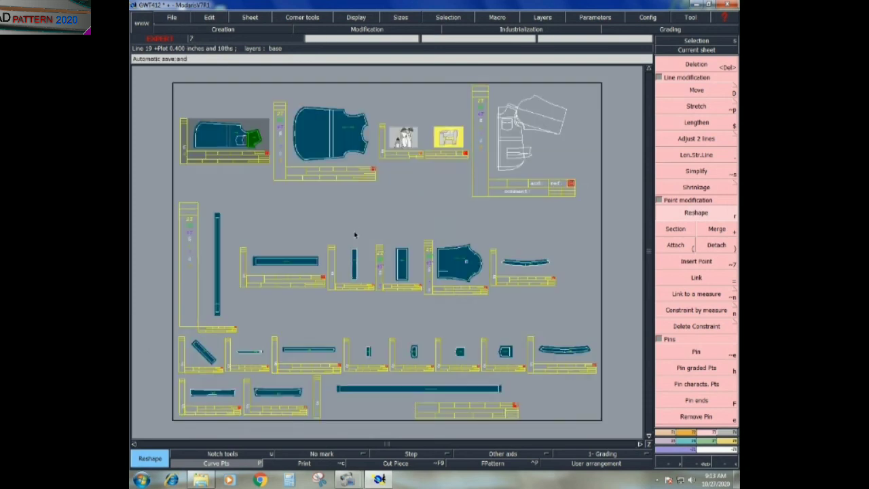
- Save the modified GWT412 model in its save library, continuing past the anomaly warning
left_click(172, 18)
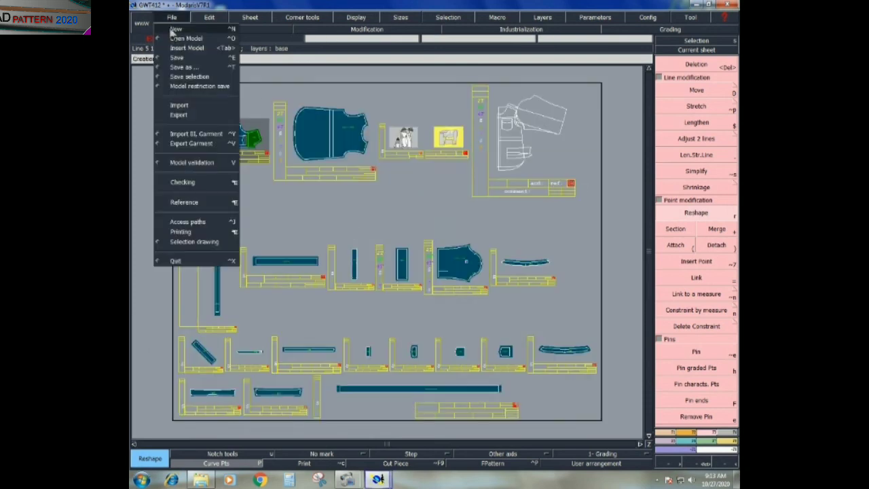
left_click(178, 60)
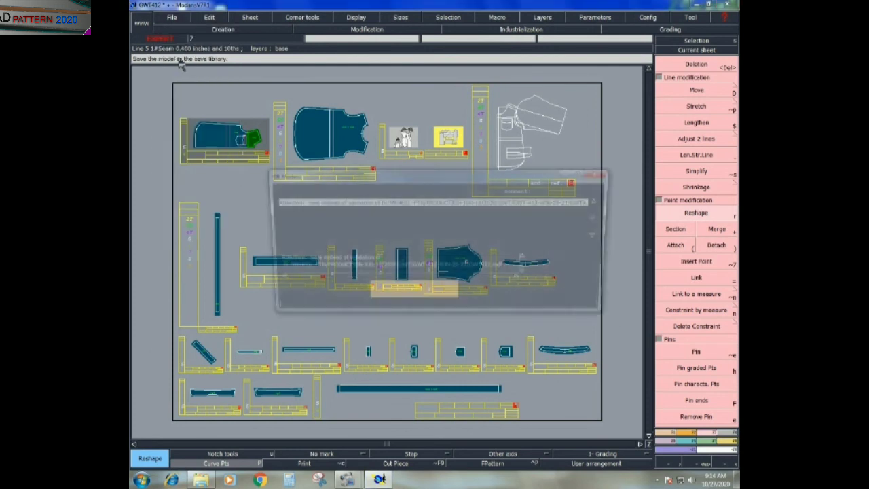
left_click(390, 295)
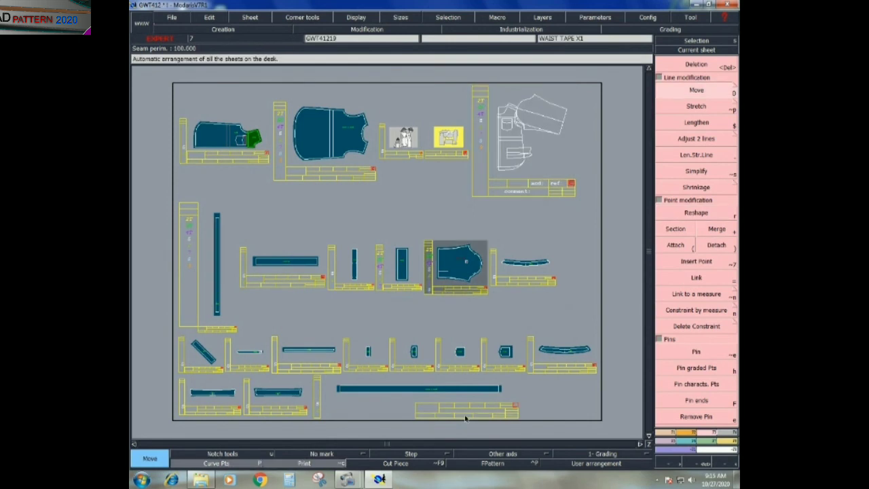
- Pin the end points of the CLR FIN and CLR X2 collar sheets
key("z")
left_click_drag(174, 379, 317, 425)
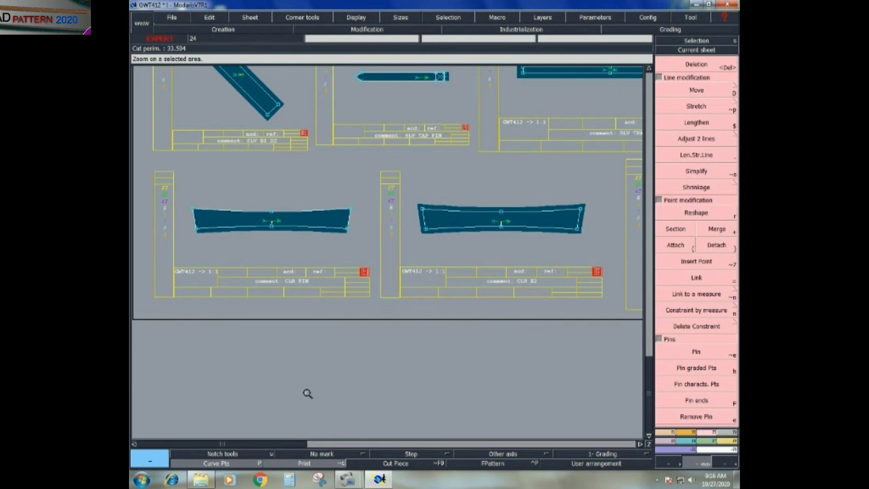
key("j")
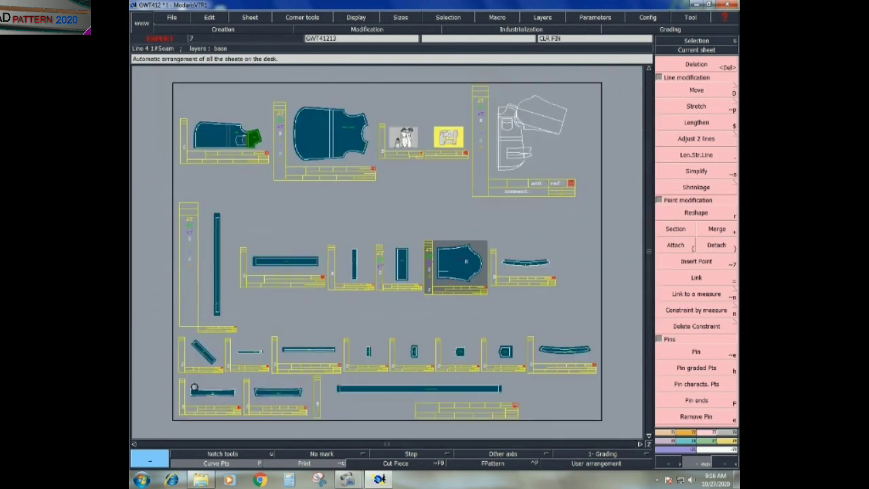
left_click_drag(183, 379, 313, 417)
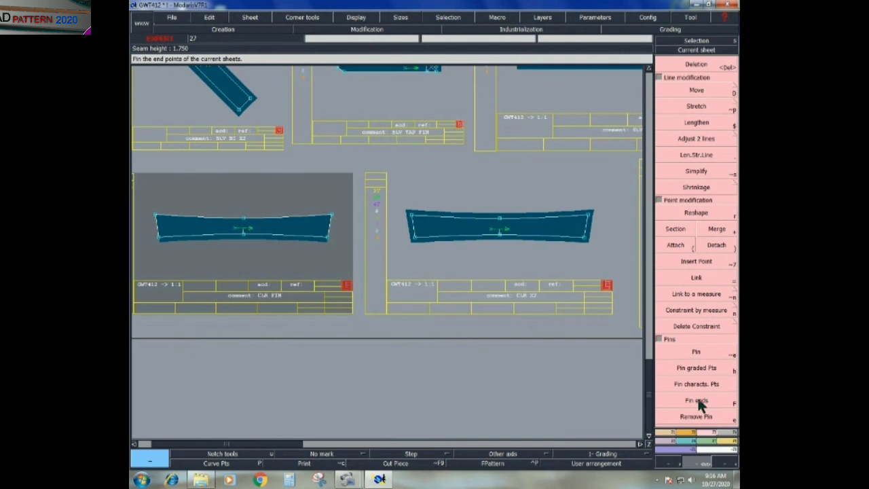
left_click(483, 243)
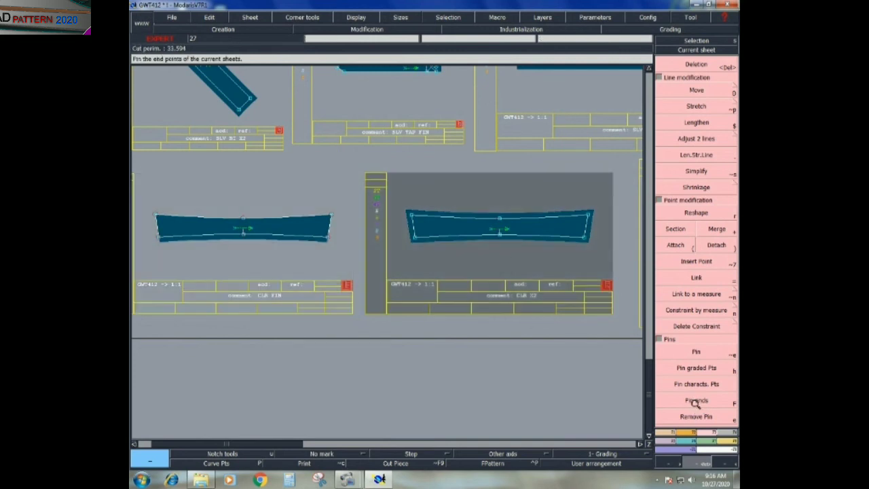
- Move the upper-edge points of CLR X2 by ShiftX 0.000 and ShiftY 0.250 inches, and select the matching points on CLR FIN
left_click(706, 89)
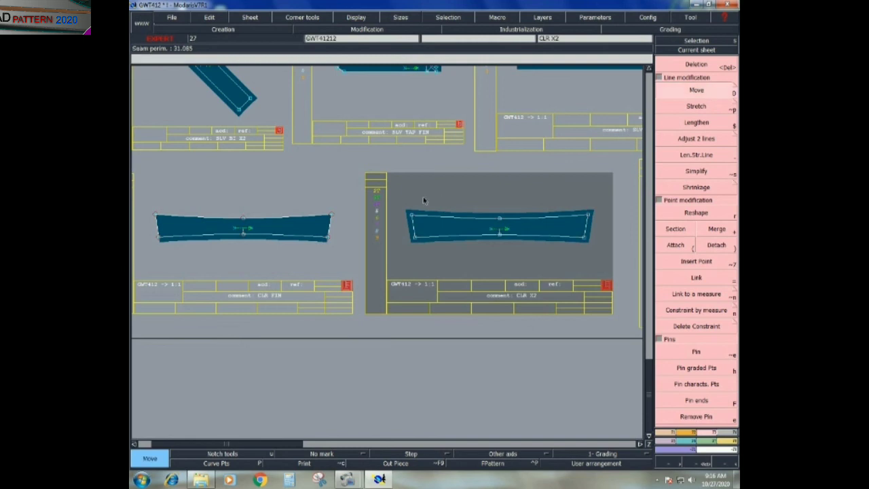
left_click_drag(396, 191, 583, 228)
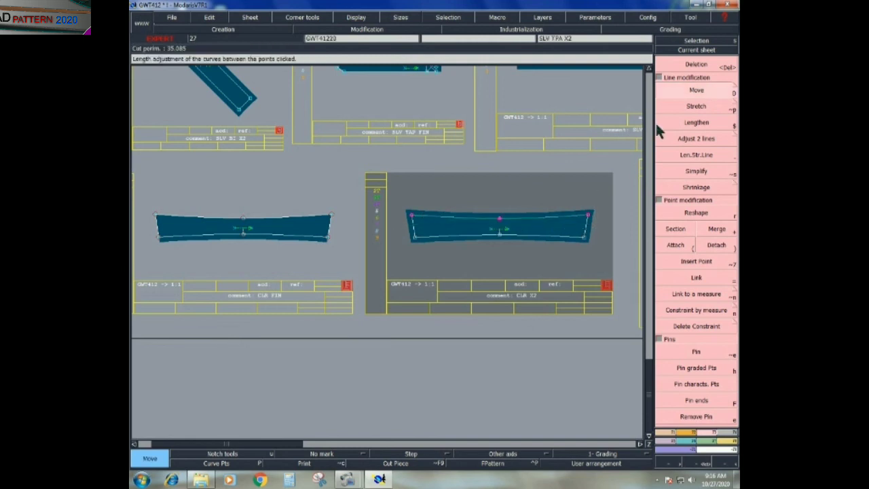
left_click(500, 218)
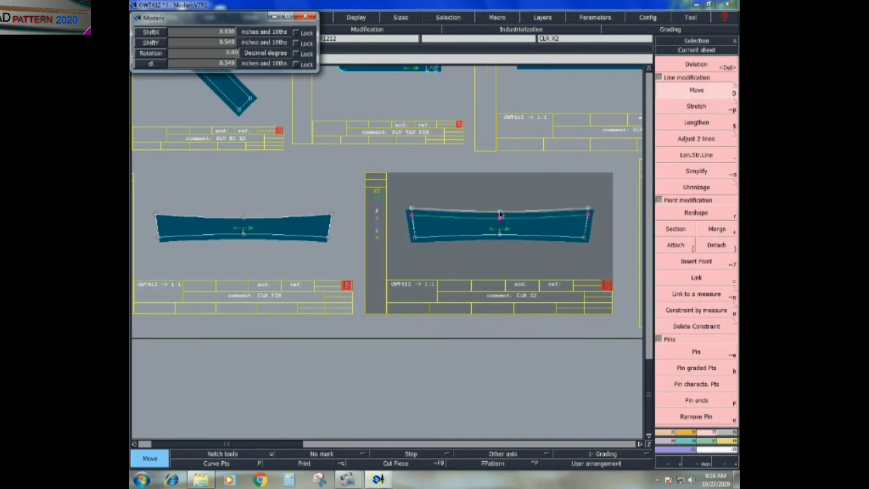
key("Down")
key("Down")
type("0.25")
key("Return")
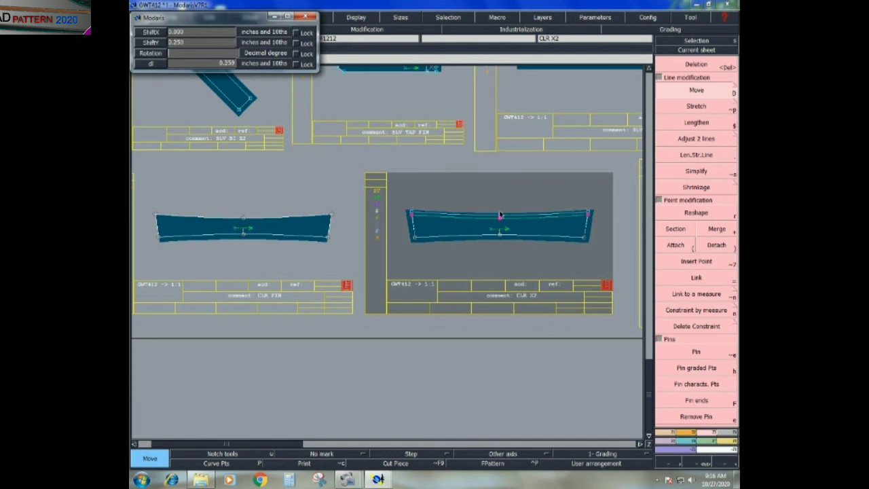
left_click(523, 339)
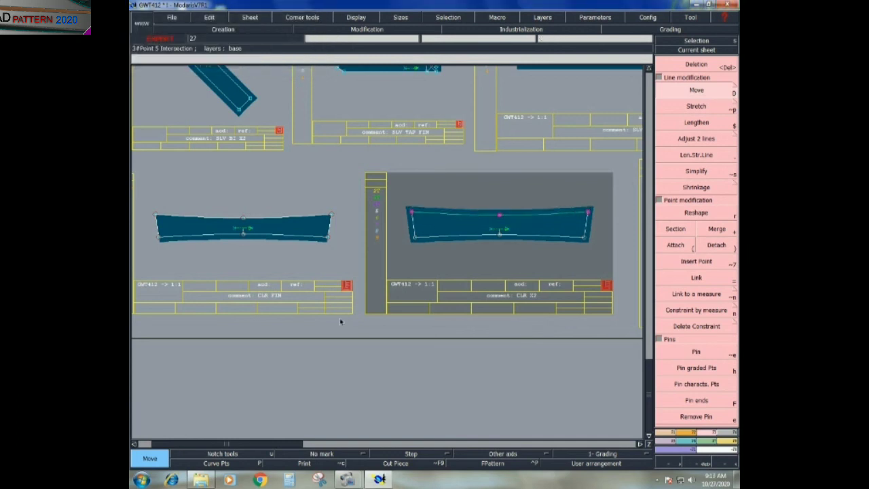
left_click_drag(141, 201, 341, 227)
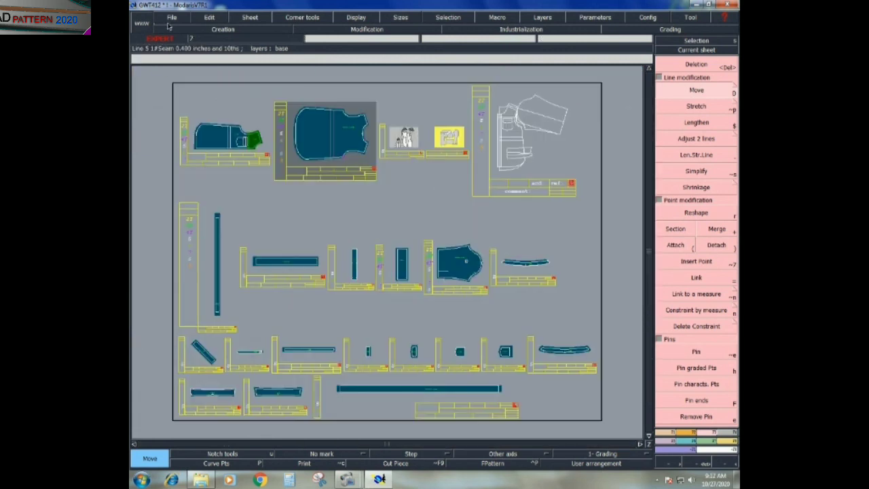
- Save the GWT412 model with the collar changes in its save library, continuing past the detected anomalies
left_click(171, 19)
left_click(174, 63)
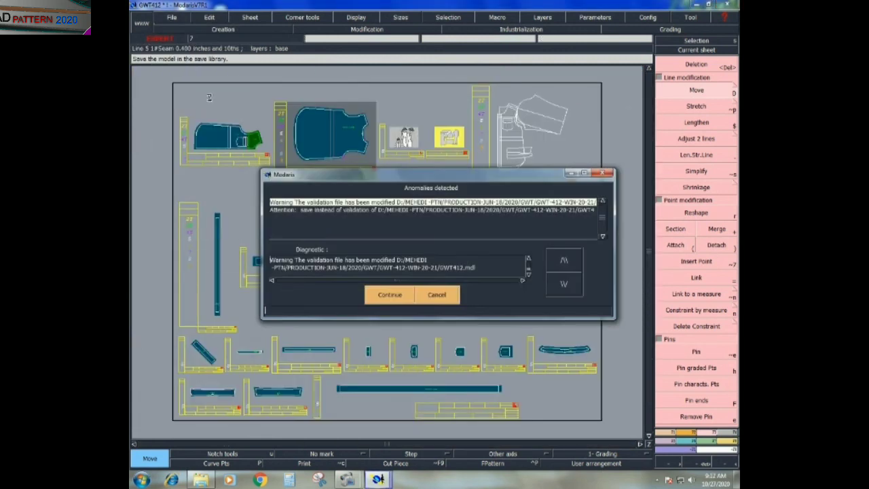
left_click(389, 294)
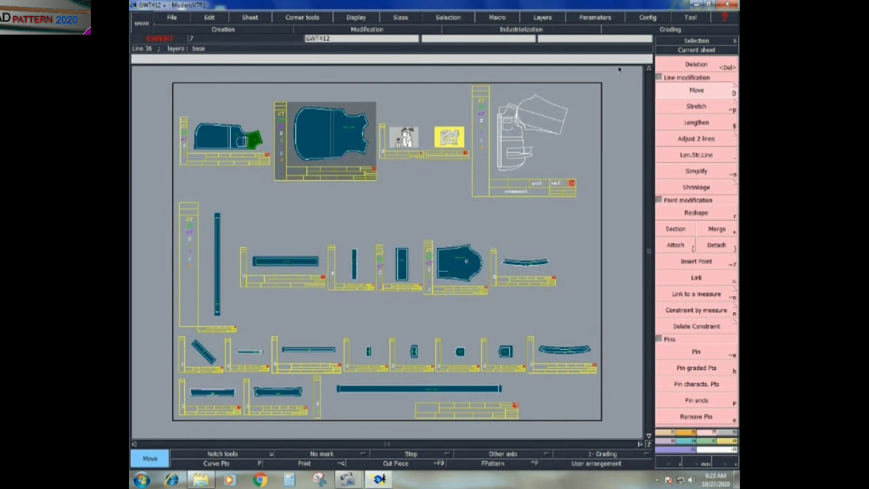
- Switch from Modaris to Windows Explorer and open the P.P pattern folder on the YELLOW PATTERN (D:) drive
left_click(699, 6)
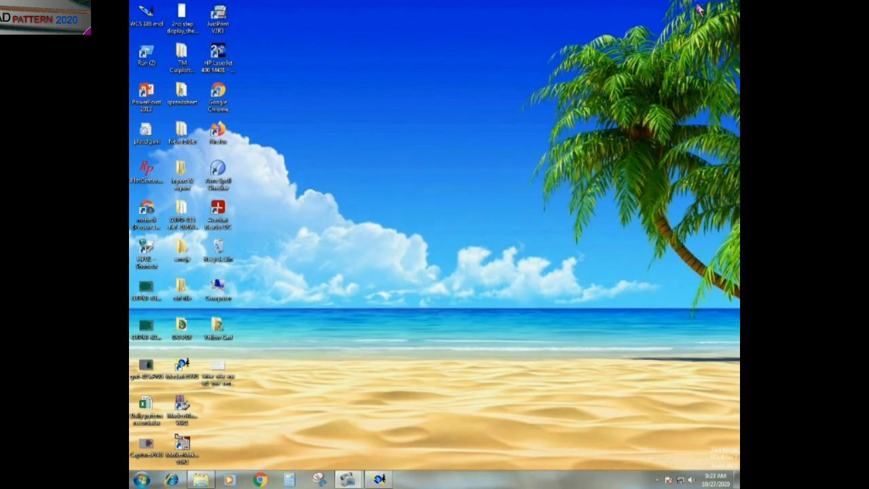
double_click(231, 284)
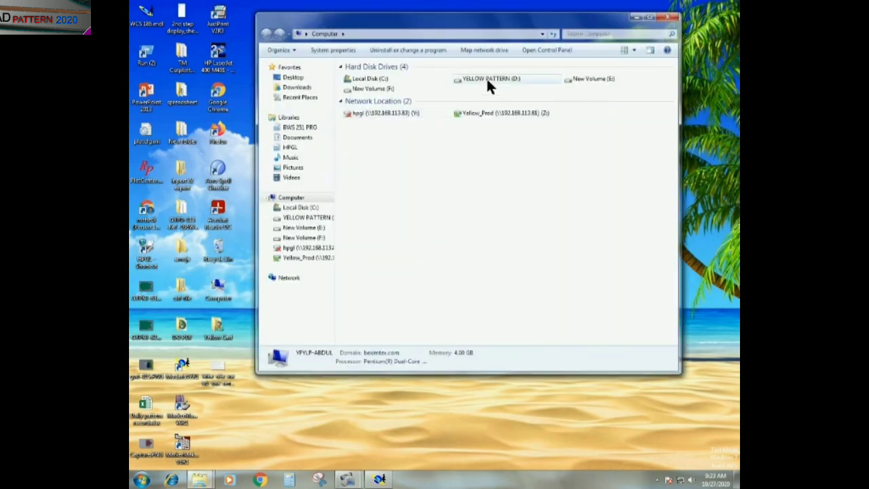
double_click(487, 78)
double_click(380, 128)
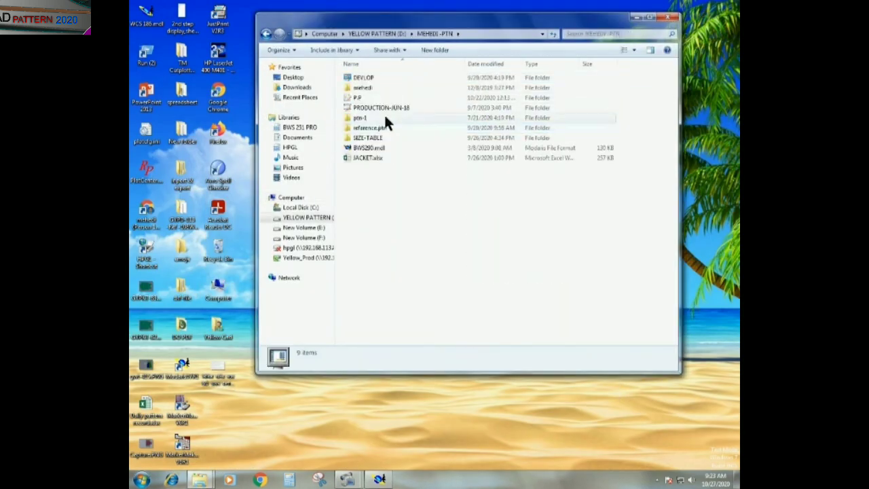
double_click(382, 102)
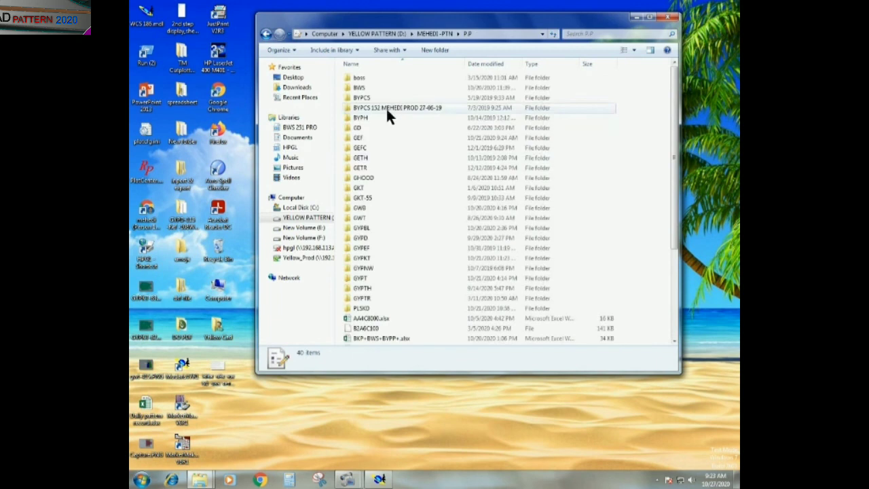
- Open the measurement workbook GYPBL+GYPNW+GWT.xlsx from the P.P folder in Excel
left_click(404, 279)
scroll(405, 277, "down", 4)
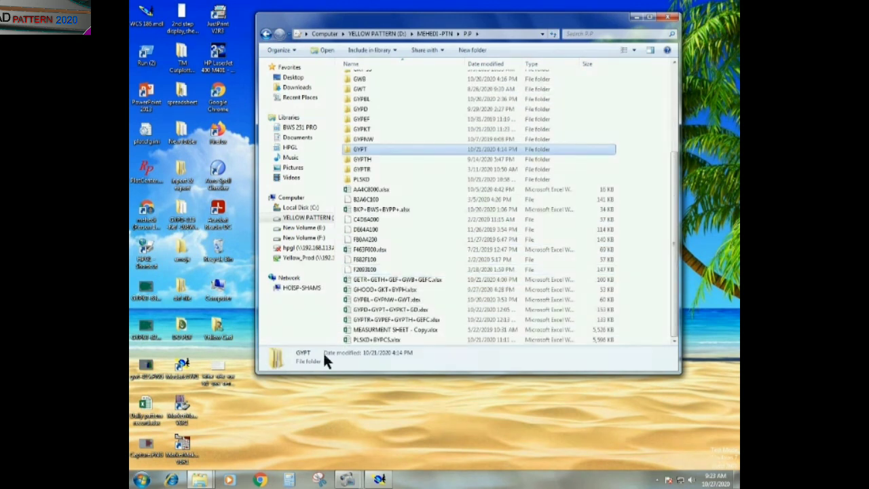
left_click(405, 301)
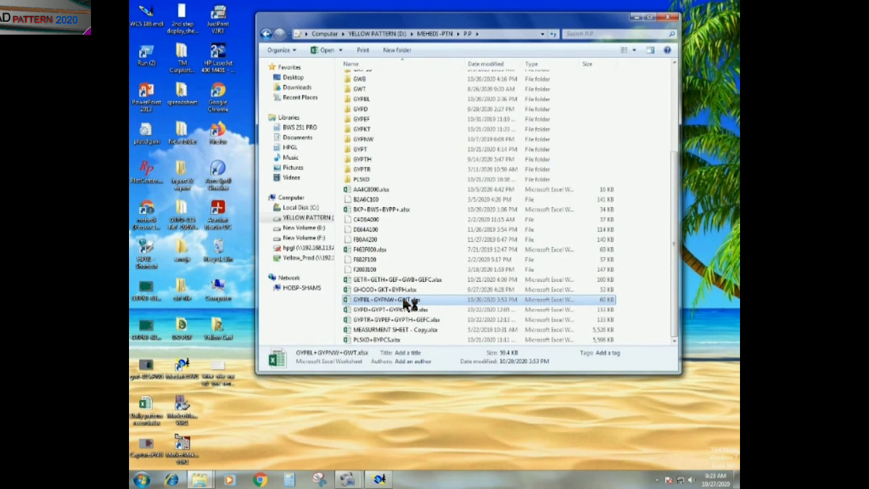
double_click(406, 301)
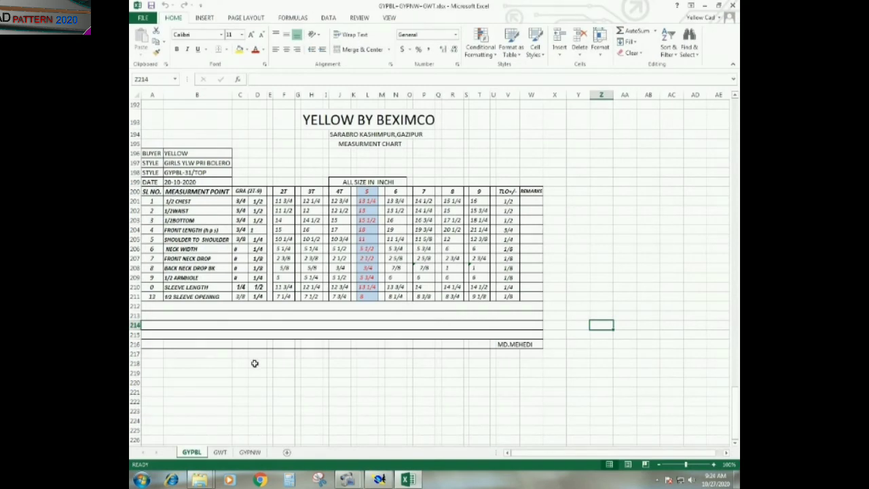
- Find the GWT-412/ WOVEN measurement chart on the GWT sheet
left_click(220, 453)
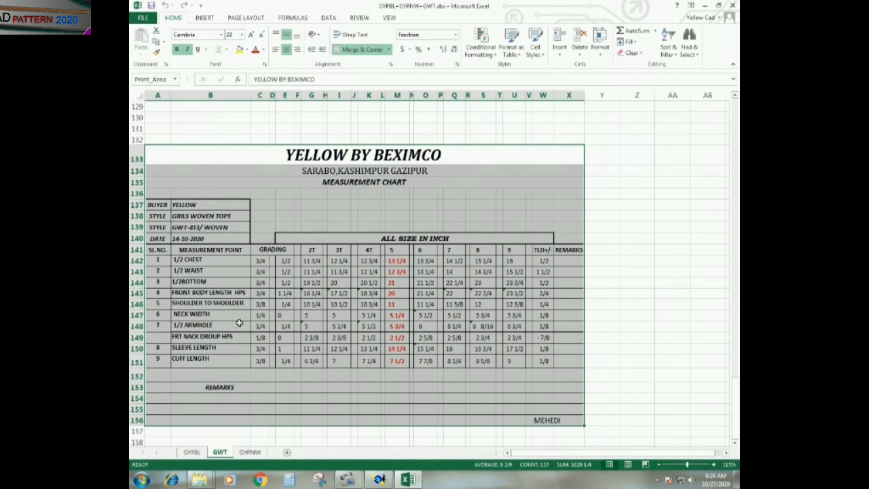
left_click(638, 240)
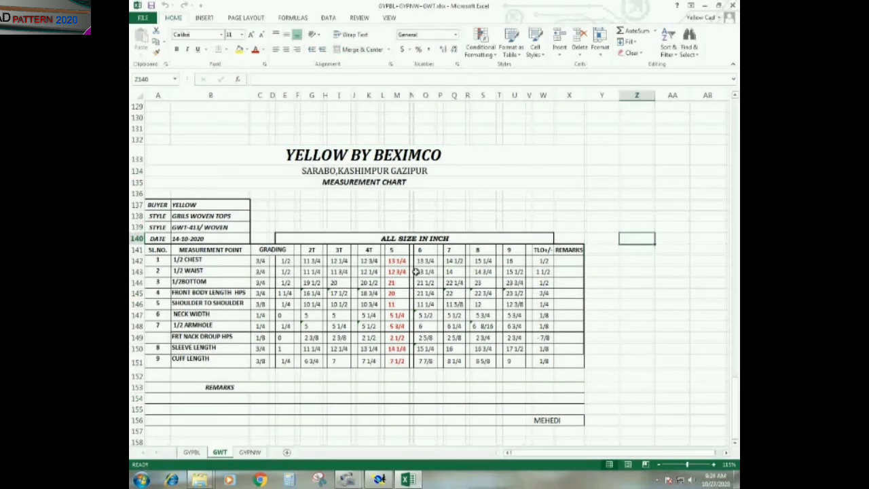
scroll(214, 231, "down", 3)
scroll(214, 231, "up", 11)
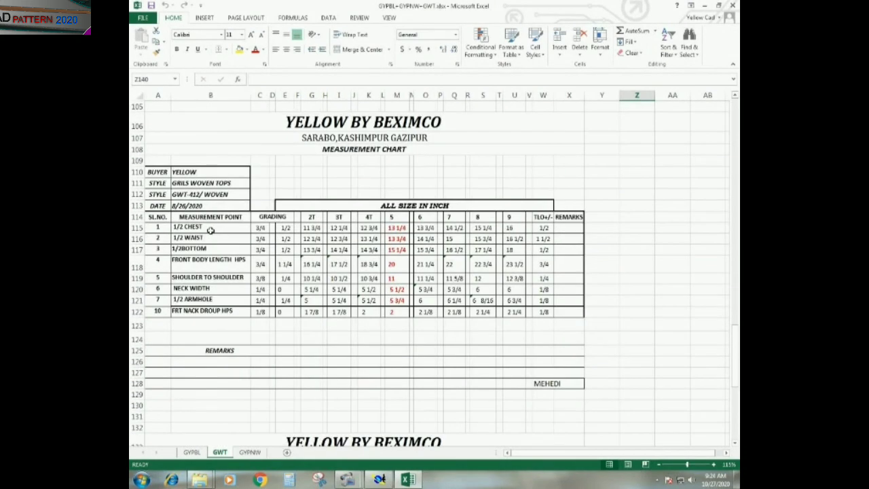
- Set the GWT-412 size 5 measurements to 13.75 for 1/2 chest, 14 for 1/2 waist and 15 for 1/2 bottom
left_click(401, 229)
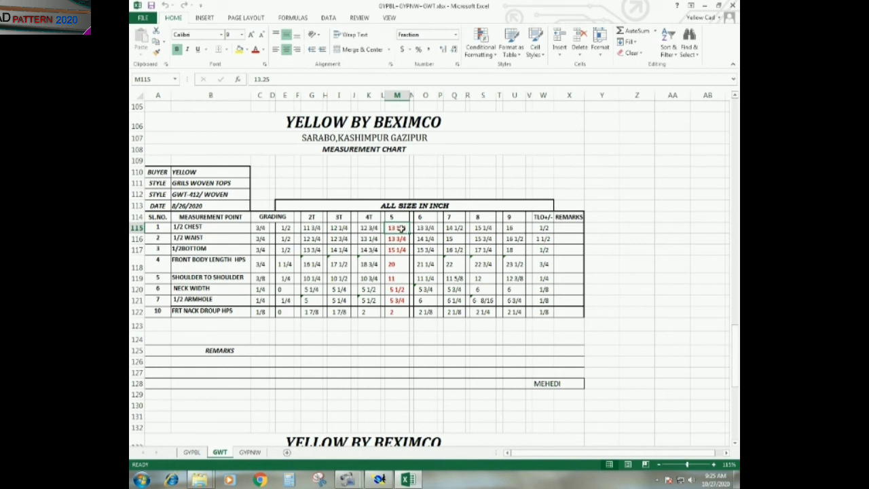
type("1")
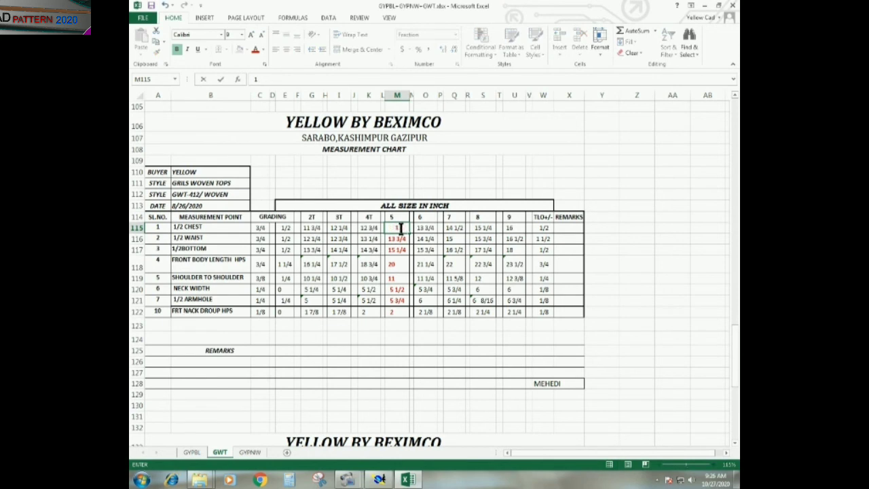
type("3.75")
key("Return")
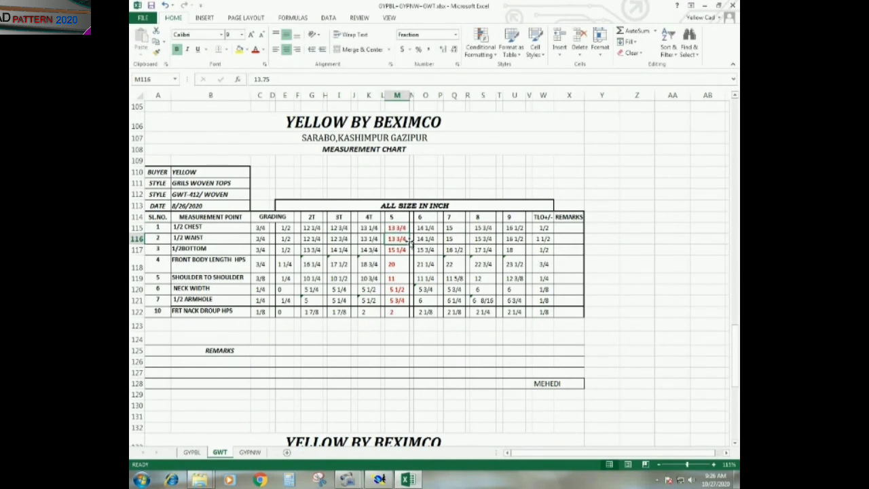
type("14")
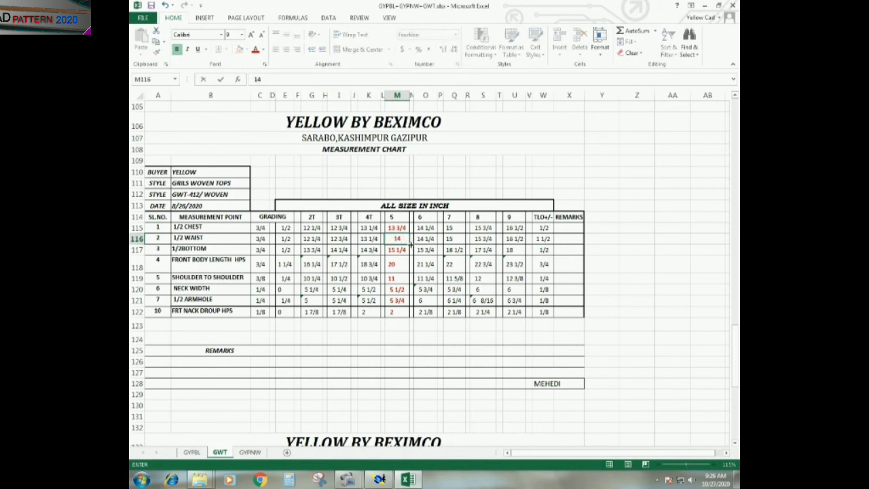
key("Return")
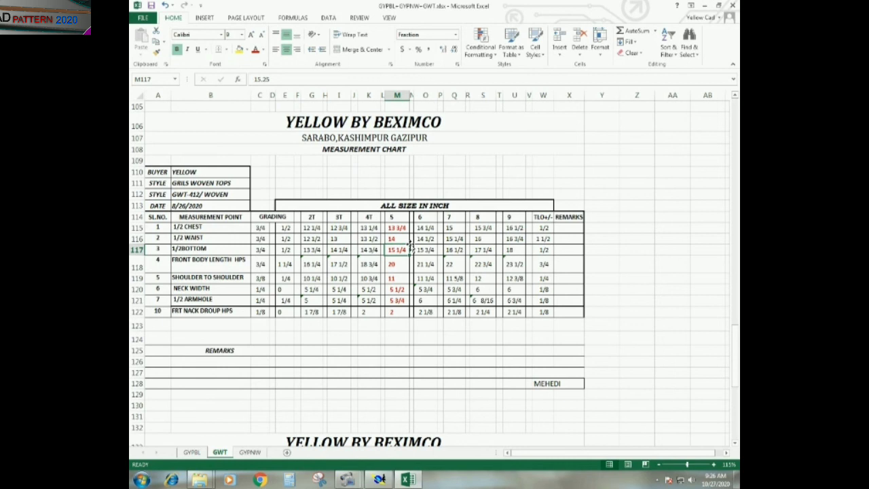
type("15")
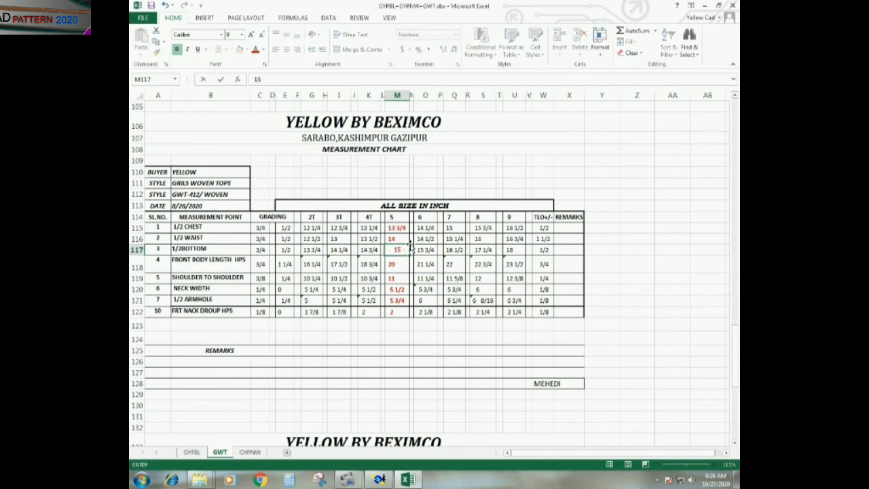
left_click(402, 266)
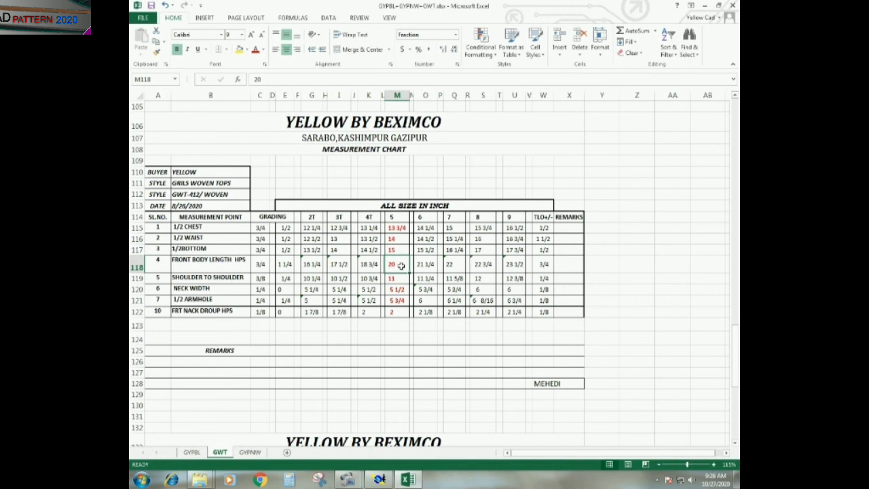
- Set size 5 neck width to 5 and front neck drop to 2 1/2, adding sleeve length 14 1/2 and sleeve opening 7 3/4
left_click(397, 278)
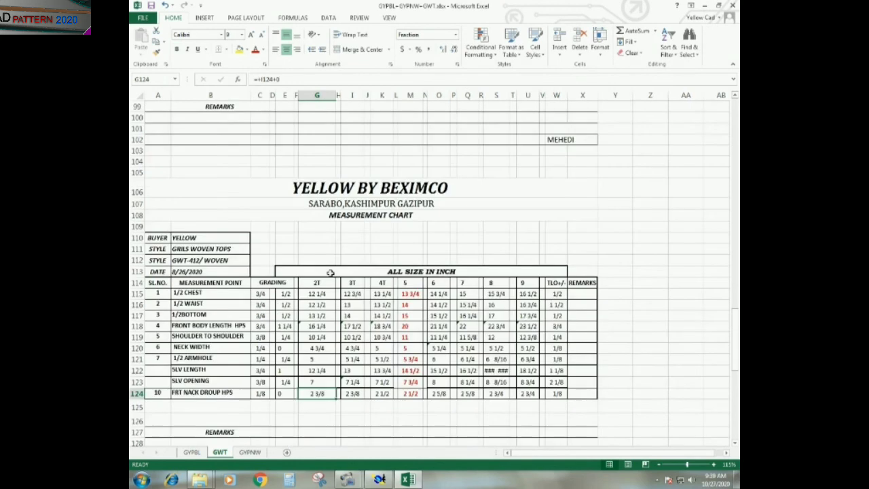
key("Return")
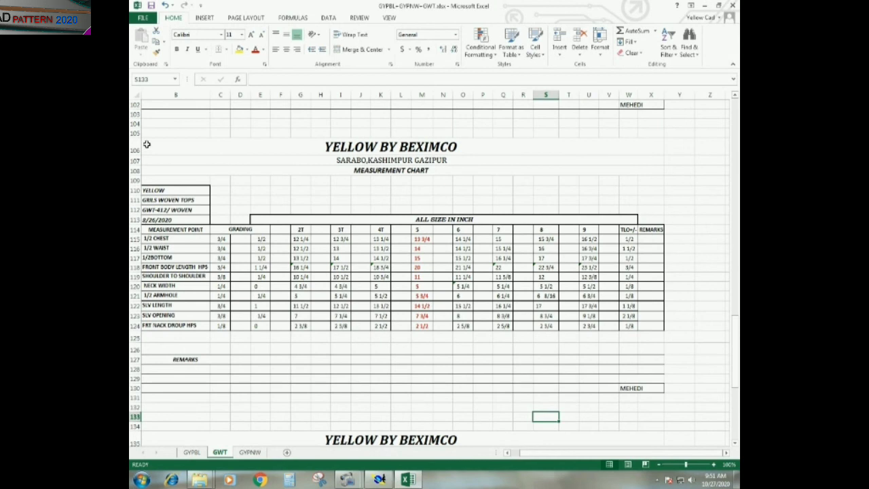
- Set the whole GWT-412 measurement chart, rows 106 to 130, as the print area and check its print preview
left_click_drag(146, 144, 354, 384)
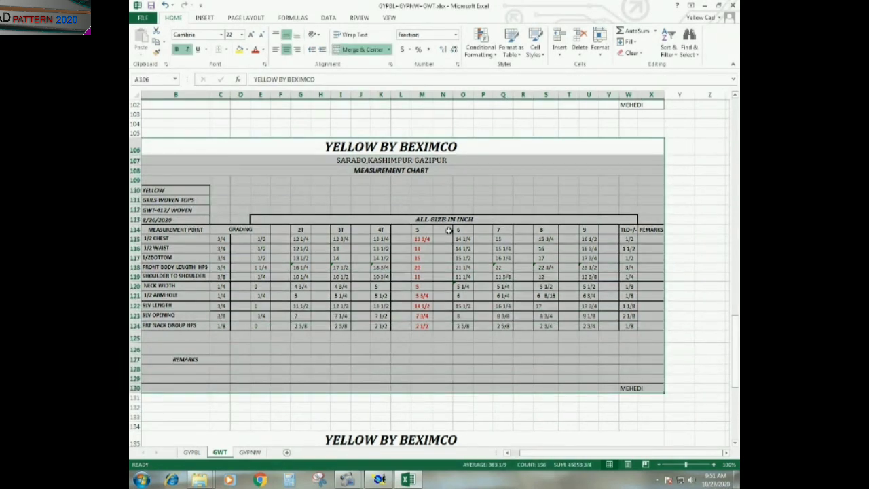
left_click(253, 21)
left_click(276, 42)
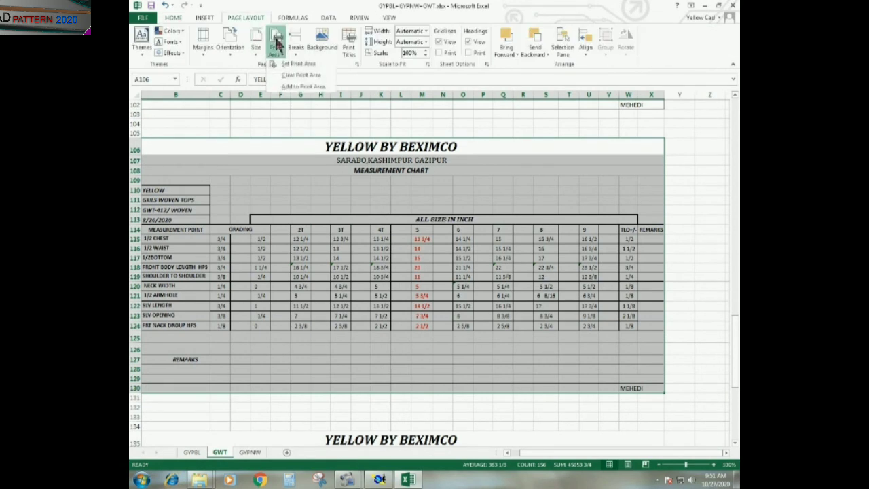
left_click(288, 63)
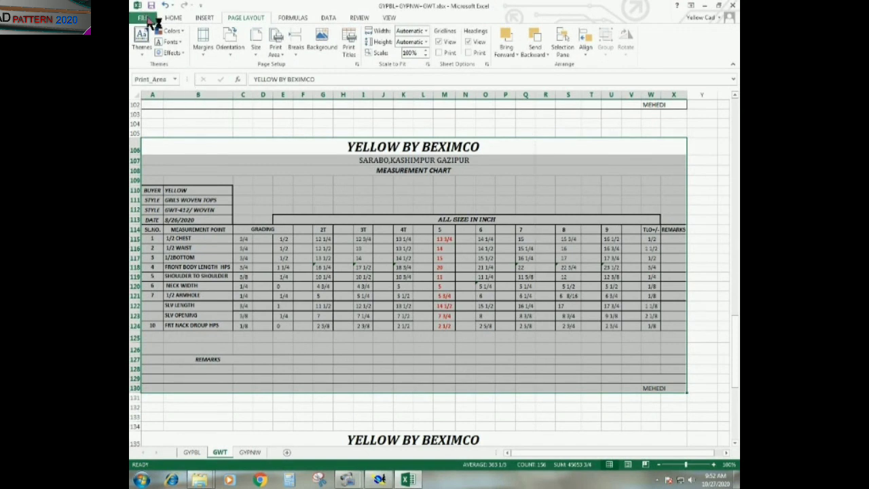
left_click(148, 18)
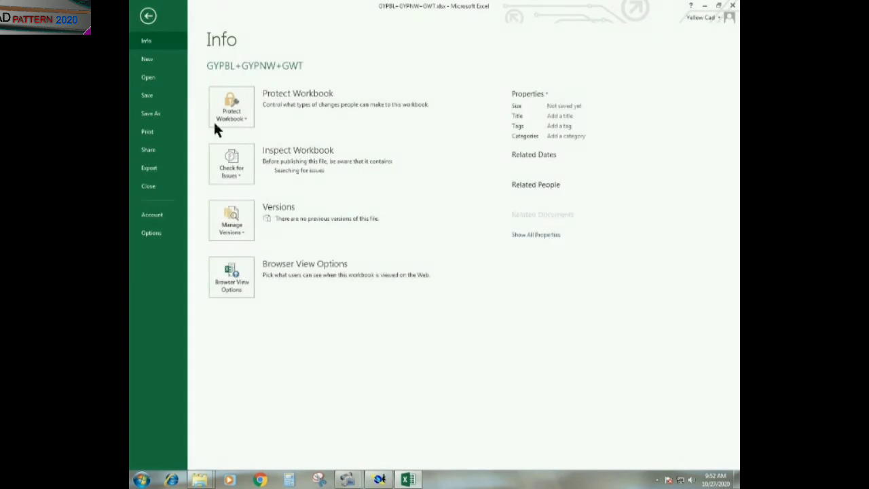
left_click(153, 136)
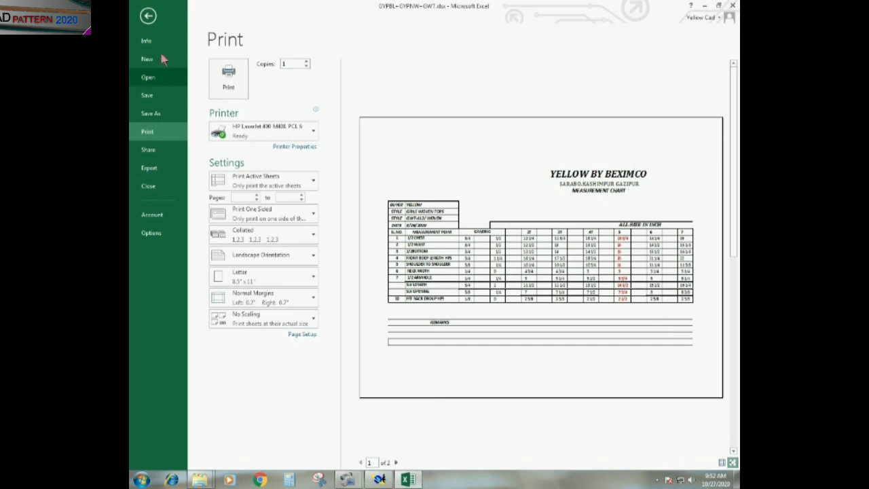
left_click(149, 16)
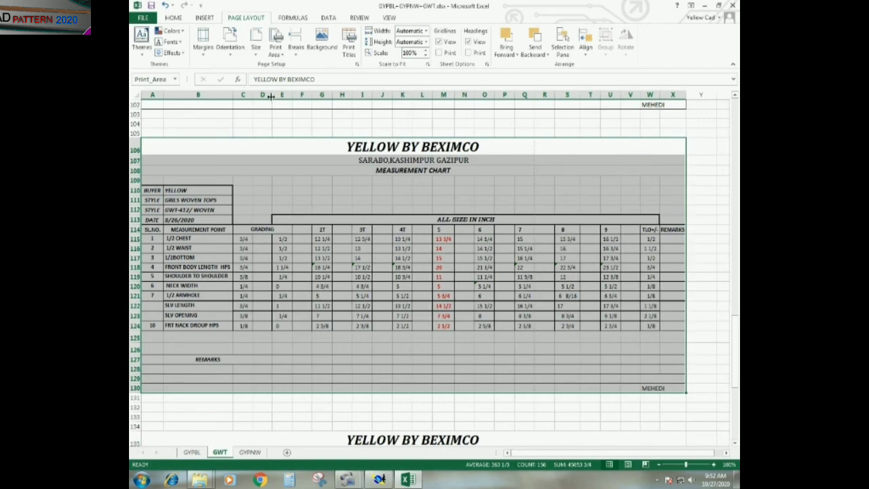
- Narrow the empty spacer columns between the grading and size columns of the GWT-412 chart
mouse_move(269, 95)
left_mouse_down()
mouse_move(257, 104)
mouse_move(297, 95)
mouse_move(284, 104)
left_mouse_up()
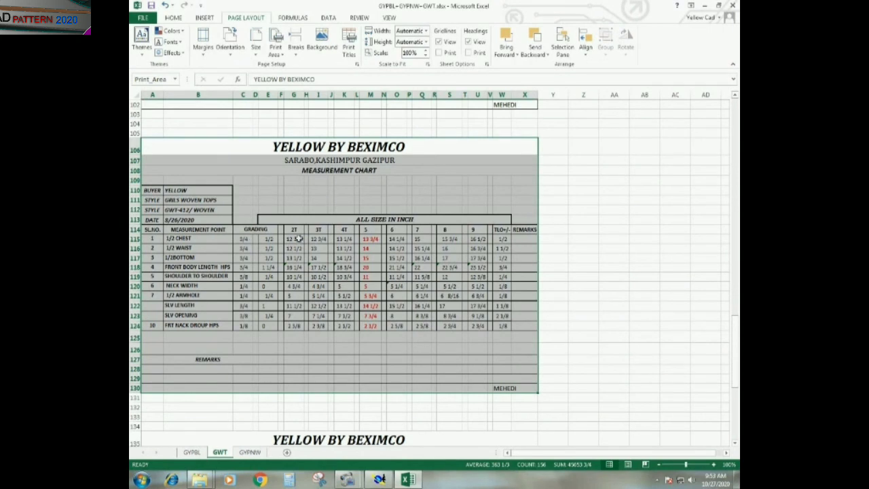
left_click(141, 17)
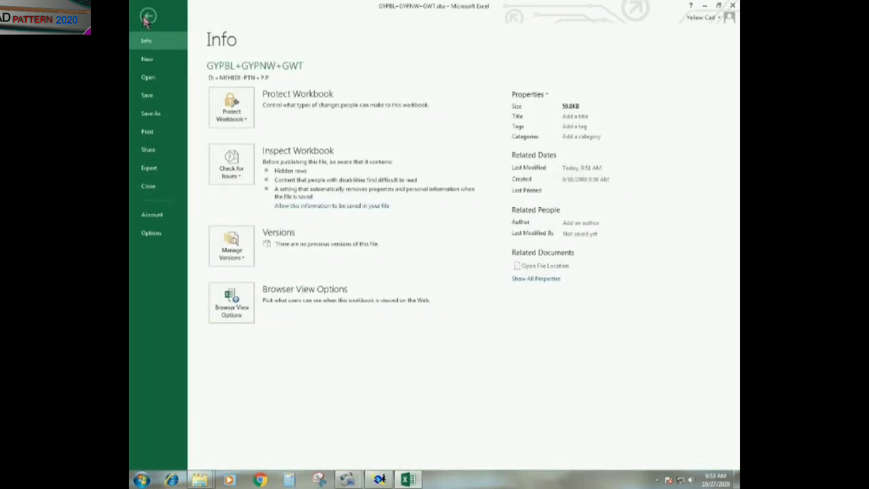
left_click(149, 16)
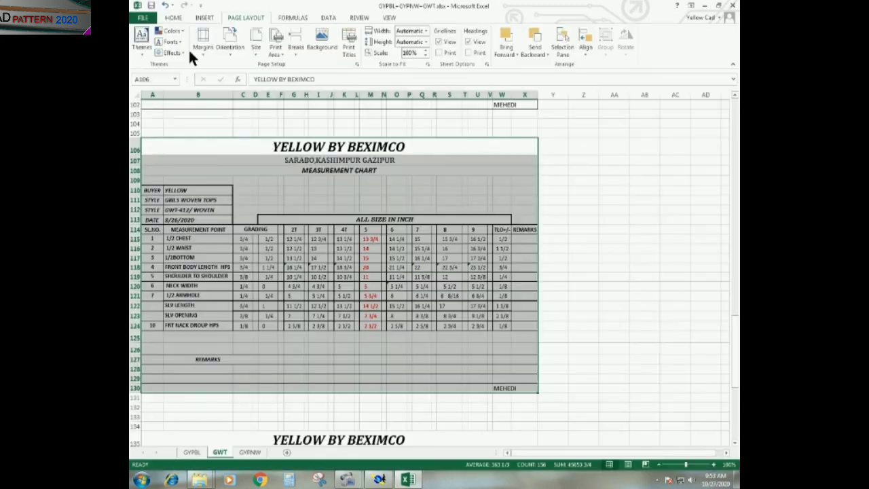
- Set the narrowed GWT-412 chart as the print area again and print one landscape Letter copy on the HP LaserJet 400 M401
left_click_drag(147, 140, 460, 390)
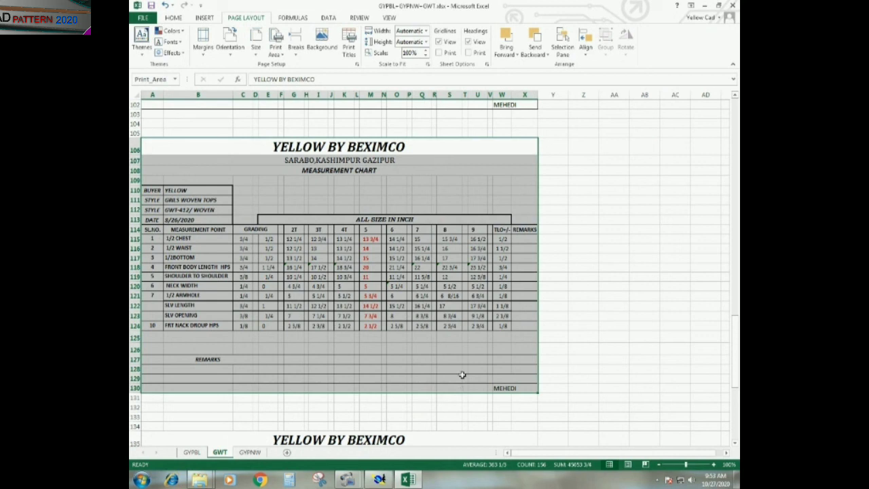
left_click(275, 47)
left_click(296, 62)
left_click(142, 18)
left_click(146, 131)
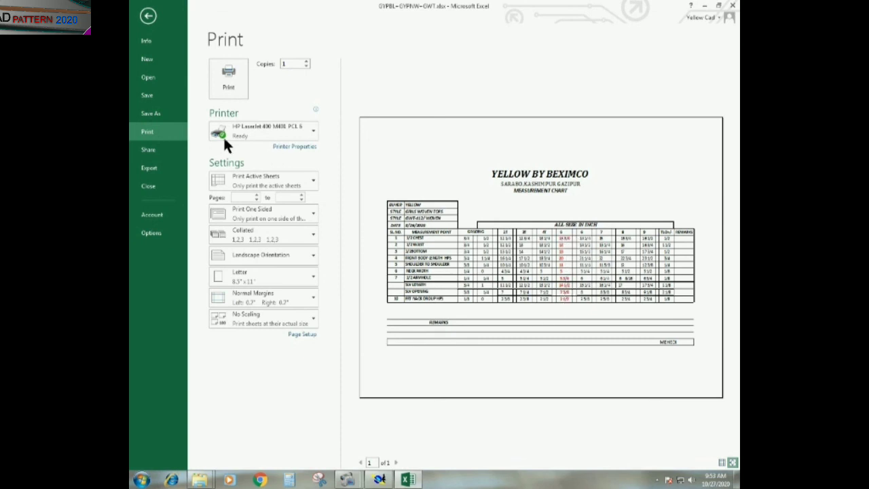
left_click(227, 77)
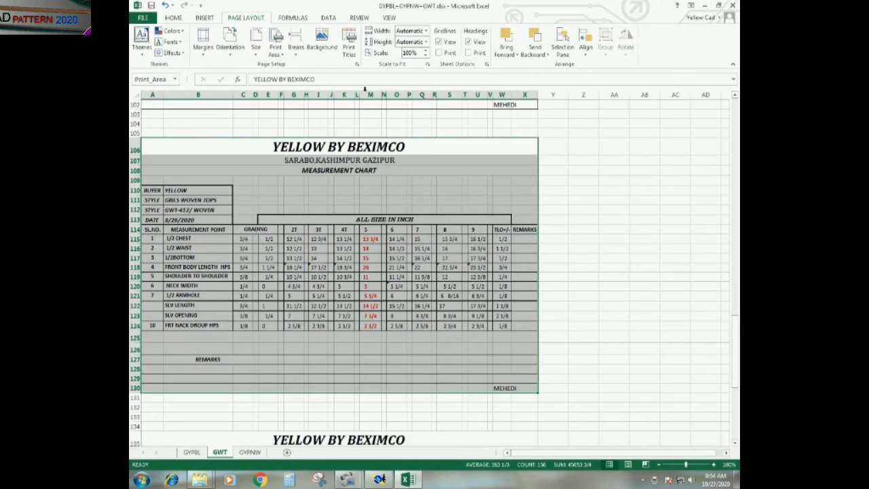
left_click(705, 5)
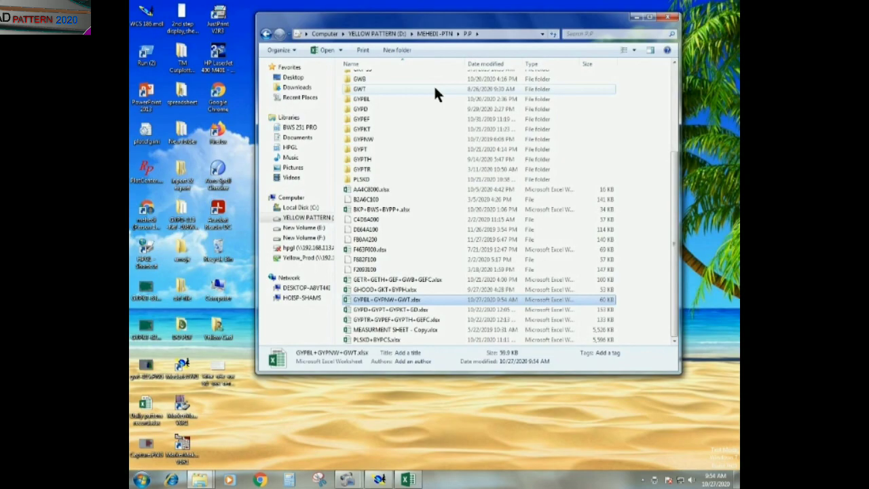